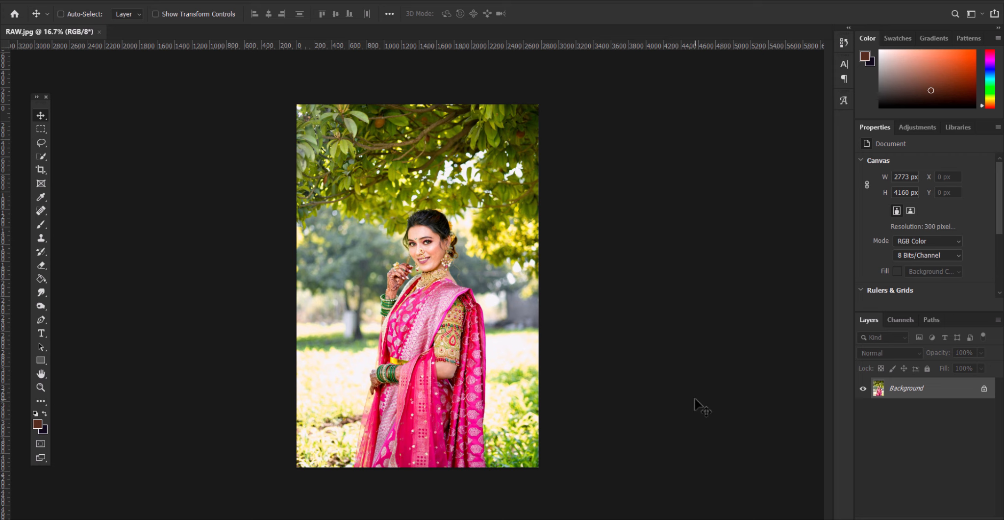
Duplicate the Background layer and name the copy edited.
{"action": "key", "text": "ctrl+0"}
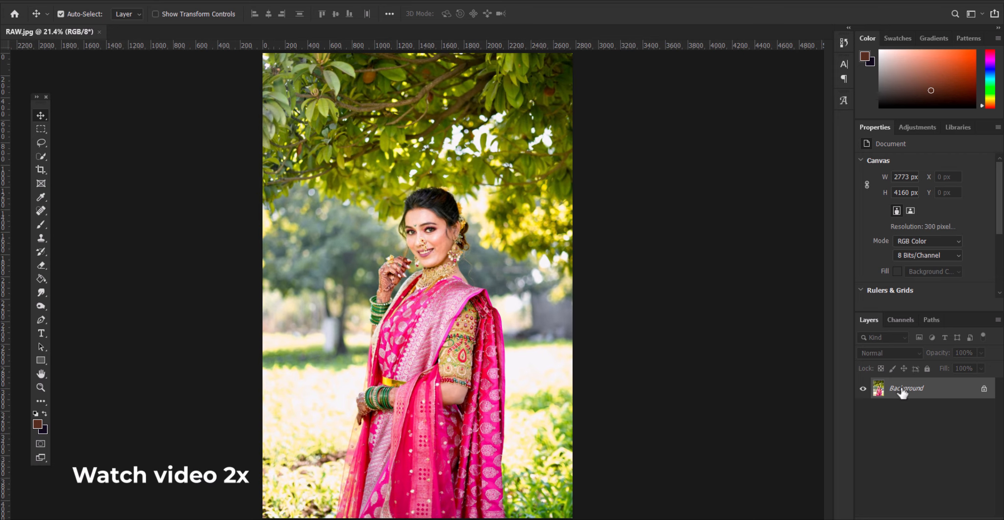
{"action": "right_click", "coordinate": [903, 388]}
{"action": "left_click", "coordinate": [923, 410]}
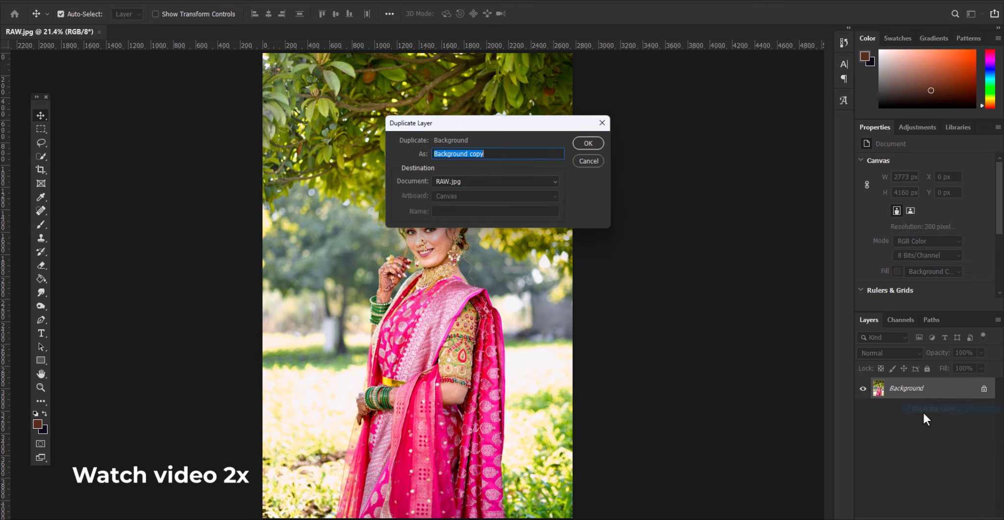
{"action": "type", "text": "edited"}
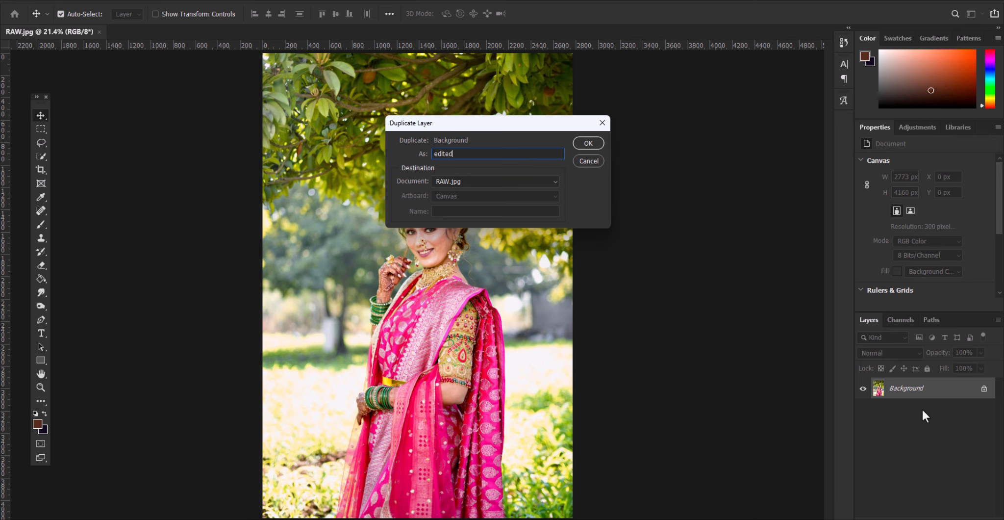
{"action": "key", "text": "Return"}
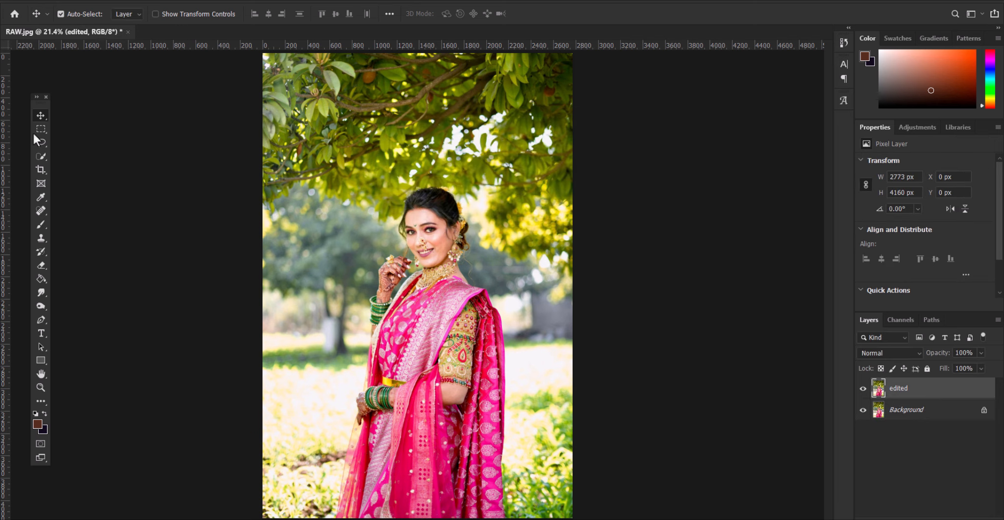
Apply the Camera Raw Filter with Exposure -0.20, Contrast +25, Highlights -47, Shadows -21, Whites -8 and Blacks -31.
{"action": "left_click", "coordinate": [156, 3]}
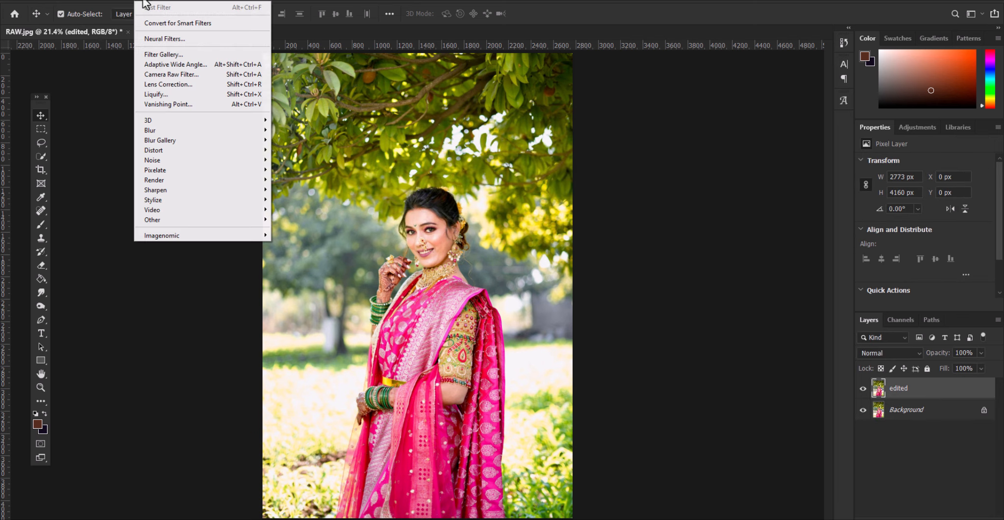
{"action": "left_click", "coordinate": [174, 76]}
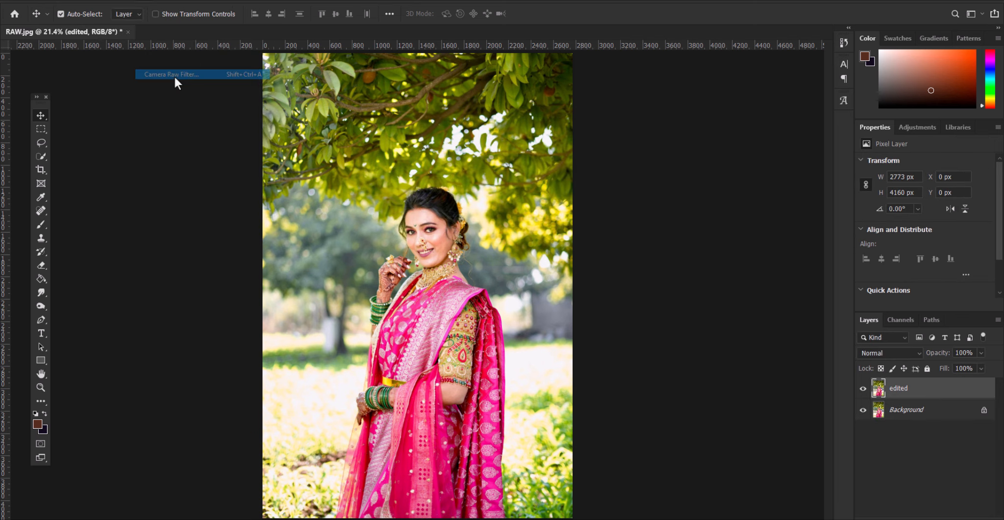
{"action": "left_click_drag", "start_coordinate": [717, 250], "coordinate": [728, 310]}
{"action": "left_click", "coordinate": [338, 213]}
{"action": "left_click", "coordinate": [511, 212]}
{"action": "left_click", "coordinate": [433, 211]}
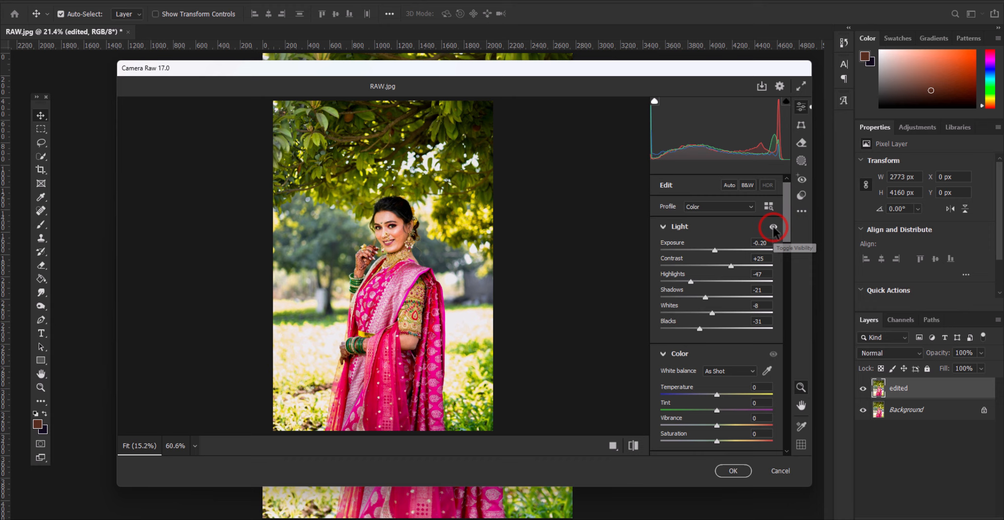
In the Color Mixer, set the hue to Yellows +52 and Greens +89, and the saturation to Yellows -49 and Greens -23.
{"action": "scroll", "coordinate": [683, 260], "scroll_direction": "down", "scroll_amount": 5}
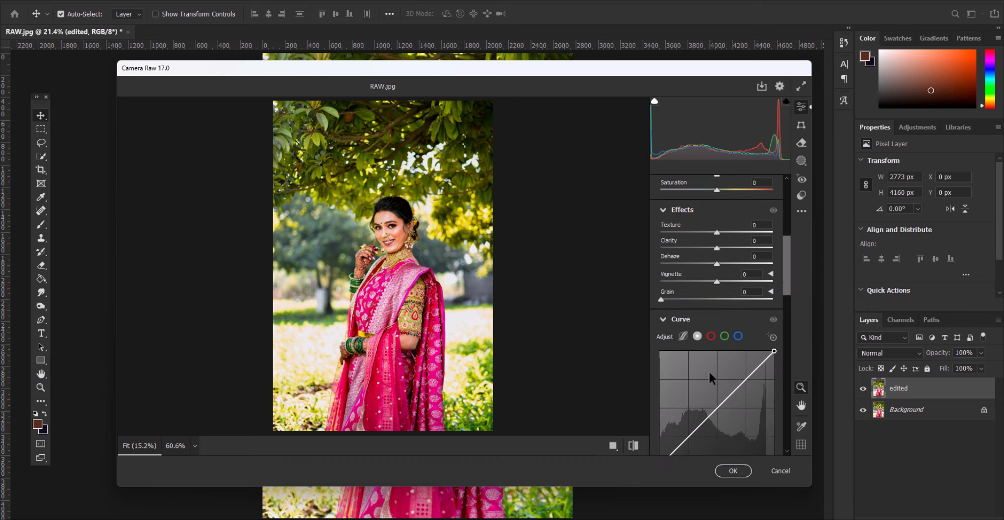
{"action": "scroll", "coordinate": [710, 375], "scroll_direction": "down", "scroll_amount": 5}
{"action": "left_click_drag", "start_coordinate": [718, 352], "coordinate": [766, 352]}
{"action": "left_click", "coordinate": [665, 274]}
{"action": "left_click", "coordinate": [692, 274]}
{"action": "left_click", "coordinate": [665, 275]}
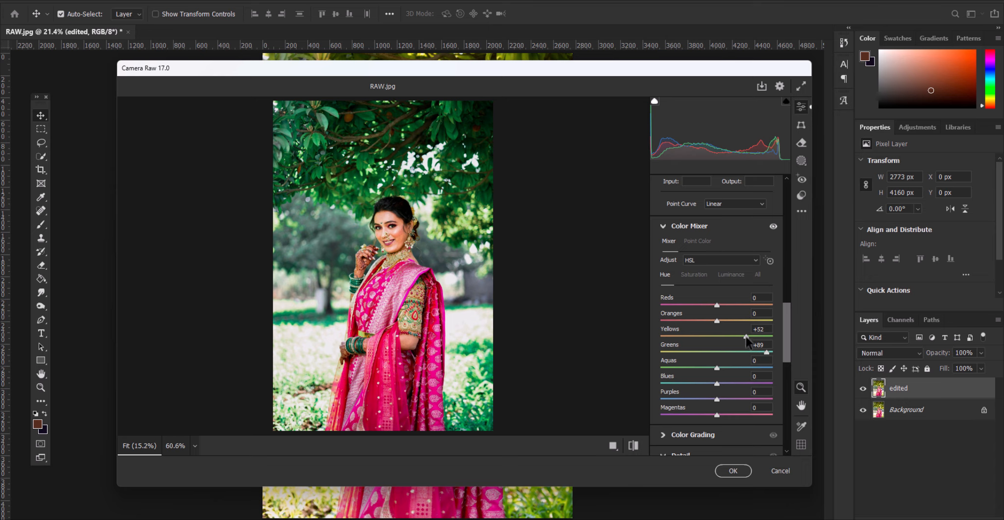
{"action": "left_click", "coordinate": [694, 274]}
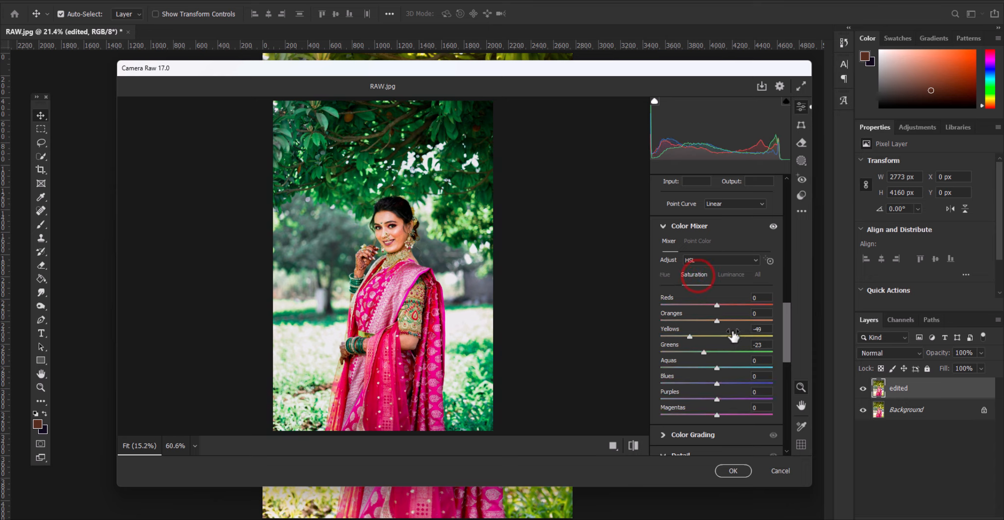
Raise the luminance of oranges, reds, purples and blues, and set the saturation to Blues -100, Purples +24 and Magentas +57.
{"action": "left_click", "coordinate": [725, 273]}
{"action": "mouse_move", "coordinate": [718, 320]}
{"action": "left_mouse_down"}
{"action": "mouse_move", "coordinate": [731, 323]}
{"action": "mouse_move", "coordinate": [721, 323]}
{"action": "left_mouse_up"}
{"action": "left_click_drag", "start_coordinate": [717, 306], "coordinate": [725, 306]}
{"action": "left_click_drag", "start_coordinate": [717, 400], "coordinate": [744, 401]}
{"action": "mouse_move", "coordinate": [717, 384]}
{"action": "left_mouse_down"}
{"action": "mouse_move", "coordinate": [762, 387]}
{"action": "mouse_move", "coordinate": [730, 387]}
{"action": "left_mouse_up"}
{"action": "left_click", "coordinate": [691, 275]}
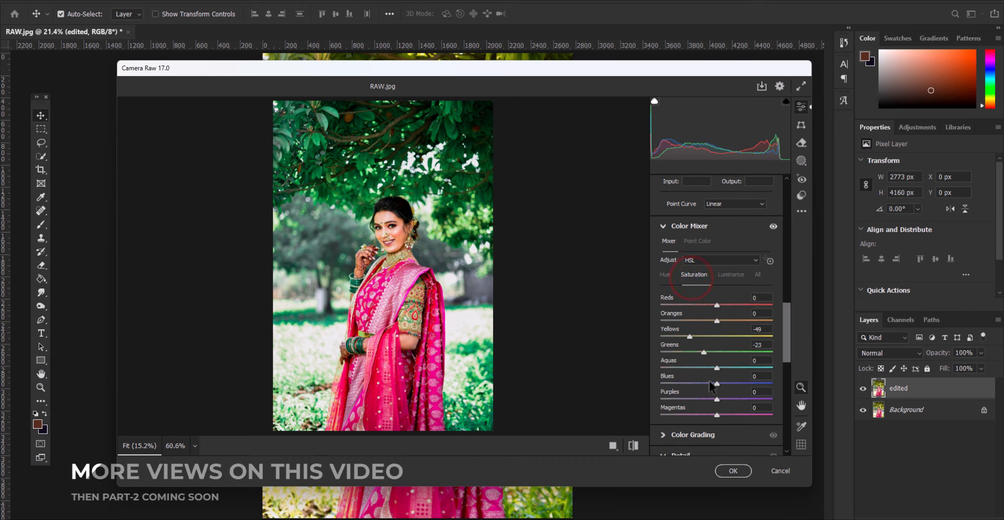
{"action": "left_click_drag", "start_coordinate": [717, 399], "coordinate": [748, 416]}
Set the Color Mixer hue to Yellows +78, Greens +100 and Aquas -7, and lower the saturation of the greens and yellows.
{"action": "left_click", "coordinate": [663, 273]}
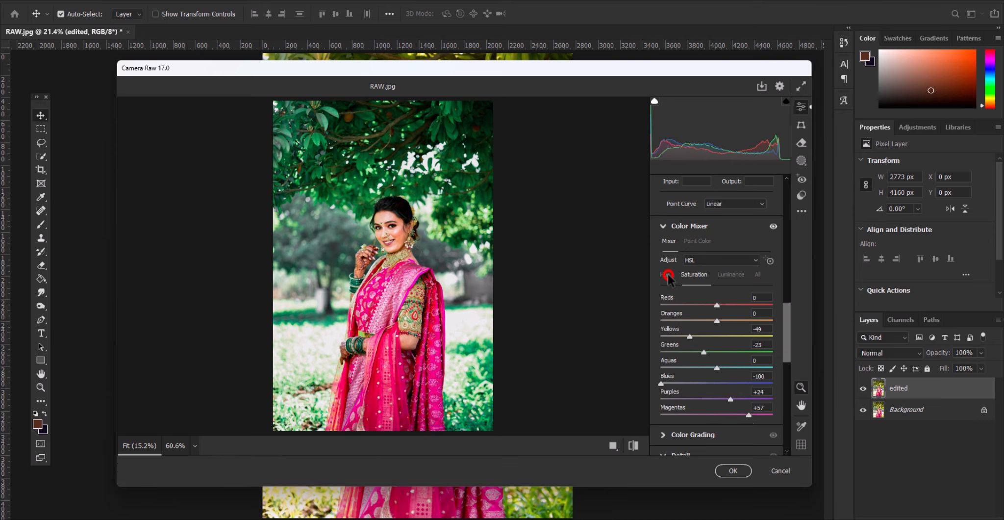
{"action": "mouse_move", "coordinate": [766, 352]}
{"action": "left_mouse_down"}
{"action": "mouse_move", "coordinate": [789, 357]}
{"action": "mouse_move", "coordinate": [780, 354]}
{"action": "left_mouse_up"}
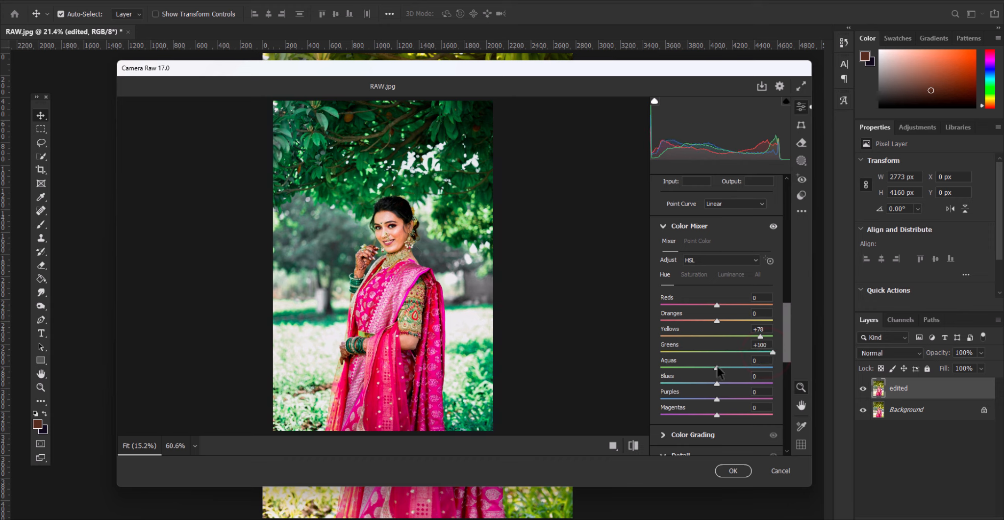
{"action": "mouse_move", "coordinate": [716, 368]}
{"action": "left_mouse_down"}
{"action": "mouse_move", "coordinate": [753, 372]}
{"action": "mouse_move", "coordinate": [714, 368]}
{"action": "left_mouse_up"}
{"action": "left_click", "coordinate": [694, 274]}
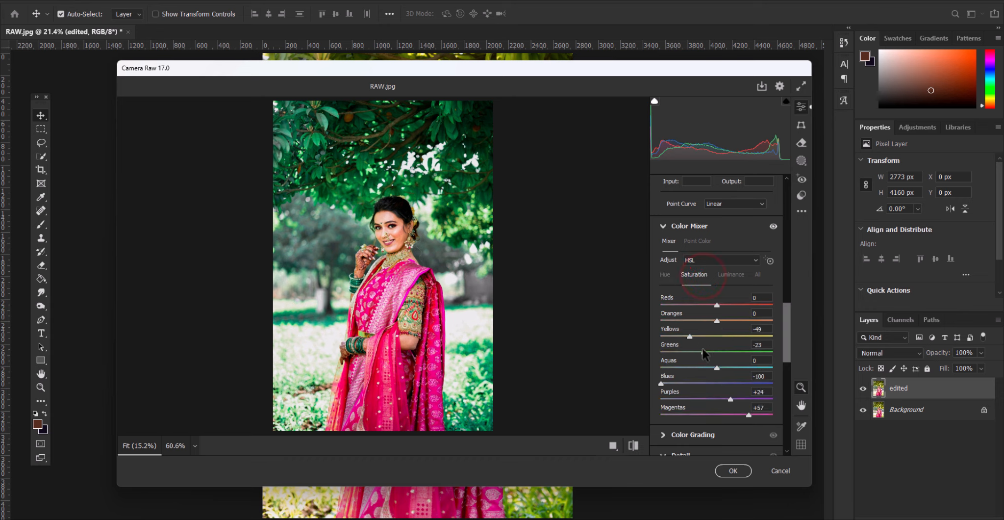
{"action": "left_click_drag", "start_coordinate": [703, 349], "coordinate": [687, 336]}
Shape the point curve with three intermediate points, move the black point slightly inward and set the white point's output to 255.
{"action": "left_click", "coordinate": [672, 225]}
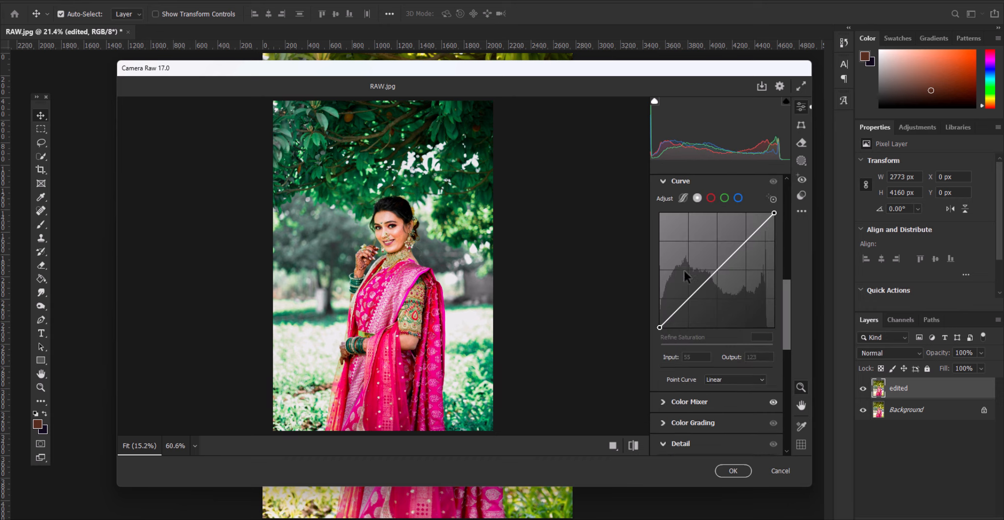
{"action": "left_click", "coordinate": [688, 294]}
{"action": "left_click_drag", "start_coordinate": [719, 267], "coordinate": [721, 271]}
{"action": "left_click", "coordinate": [751, 242]}
{"action": "left_click_drag", "start_coordinate": [659, 327], "coordinate": [663, 327]}
{"action": "left_click_drag", "start_coordinate": [771, 212], "coordinate": [771, 213]}
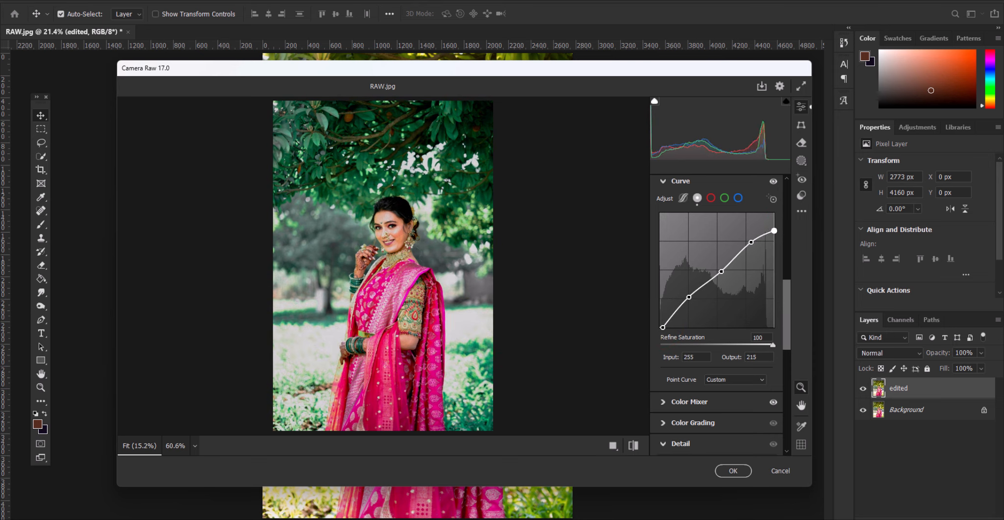
{"action": "left_click", "coordinate": [382, 222]}
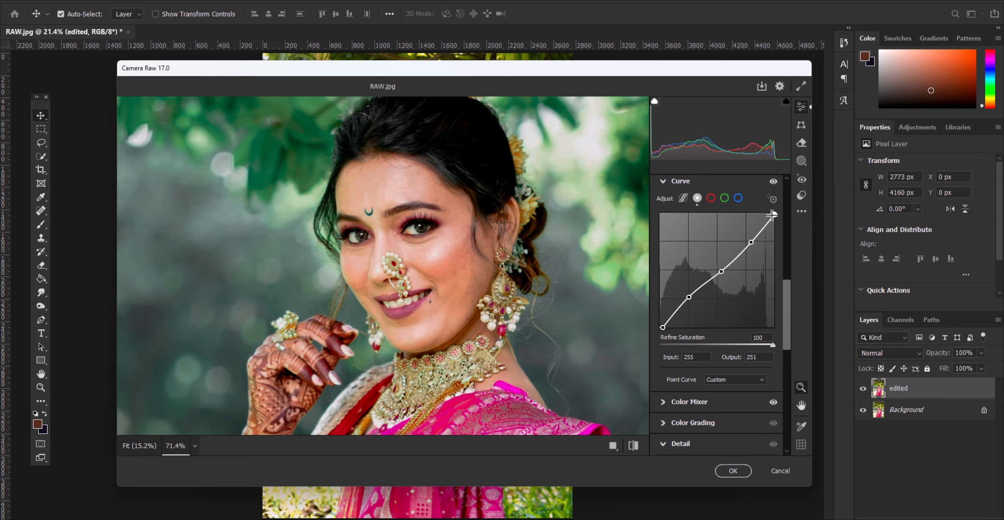
{"action": "mouse_move", "coordinate": [774, 215]}
{"action": "left_mouse_down"}
{"action": "mouse_move", "coordinate": [774, 237]}
{"action": "mouse_move", "coordinate": [774, 212]}
{"action": "left_mouse_up"}
{"action": "right_click", "coordinate": [465, 181]}
{"action": "left_click", "coordinate": [414, 197]}
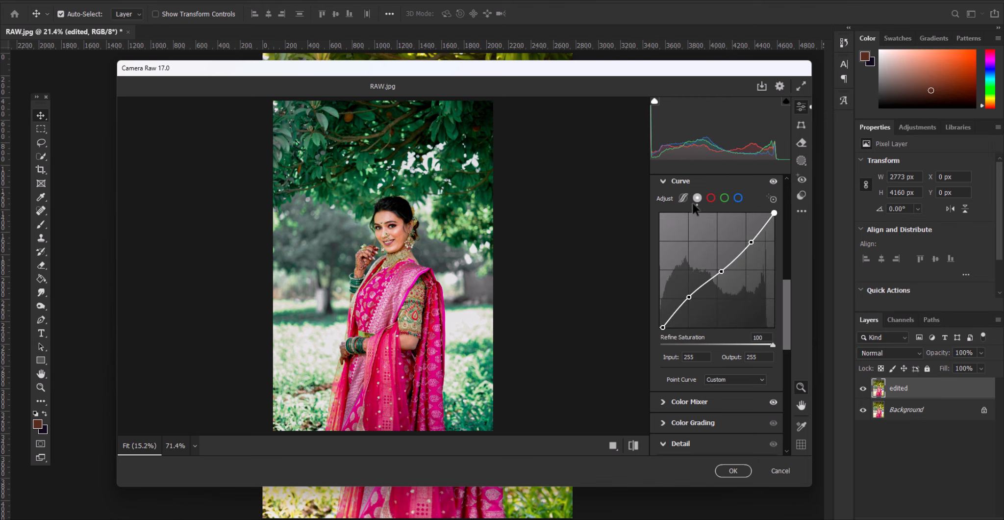
Apply a subtle Color Grading adjustment to the portrait.
{"action": "left_click", "coordinate": [684, 185]}
{"action": "mouse_move", "coordinate": [382, 226]}
{"action": "left_mouse_down"}
{"action": "mouse_move", "coordinate": [409, 216]}
{"action": "mouse_move", "coordinate": [390, 202]}
{"action": "mouse_move", "coordinate": [375, 210]}
{"action": "mouse_move", "coordinate": [384, 218]}
{"action": "left_mouse_up"}
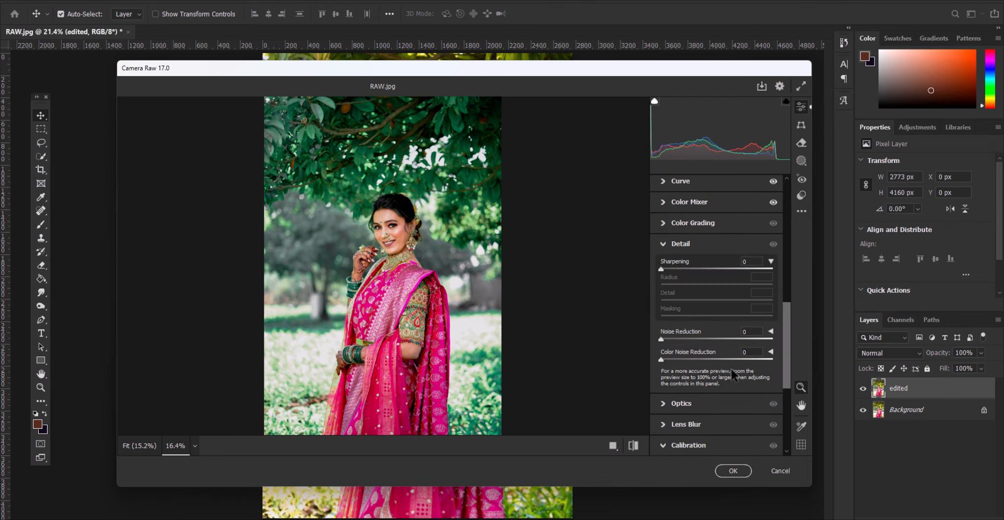
{"action": "scroll", "coordinate": [681, 378], "scroll_direction": "up", "scroll_amount": 3}
{"action": "left_click", "coordinate": [680, 370]}
{"action": "left_click", "coordinate": [692, 349]}
{"action": "scroll", "coordinate": [692, 349], "scroll_direction": "down", "scroll_amount": 3}
{"action": "mouse_move", "coordinate": [661, 375]}
{"action": "left_mouse_down"}
{"action": "mouse_move", "coordinate": [688, 375]}
{"action": "mouse_move", "coordinate": [676, 360]}
{"action": "mouse_move", "coordinate": [730, 364]}
{"action": "mouse_move", "coordinate": [670, 375]}
{"action": "left_mouse_up"}
{"action": "scroll", "coordinate": [686, 323], "scroll_direction": "up", "scroll_amount": 3}
{"action": "left_click", "coordinate": [663, 323]}
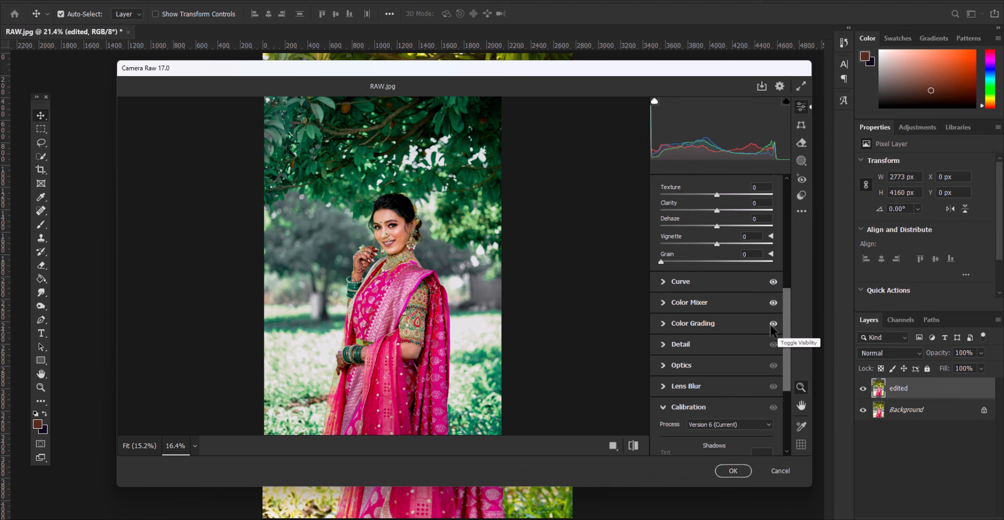
Compare the portrait with the Color Grading effect switched off and on, also close up on the face.
{"action": "left_click", "coordinate": [772, 325]}
{"action": "left_click", "coordinate": [771, 325]}
{"action": "scroll", "coordinate": [511, 284], "scroll_direction": "up", "scroll_amount": 4}
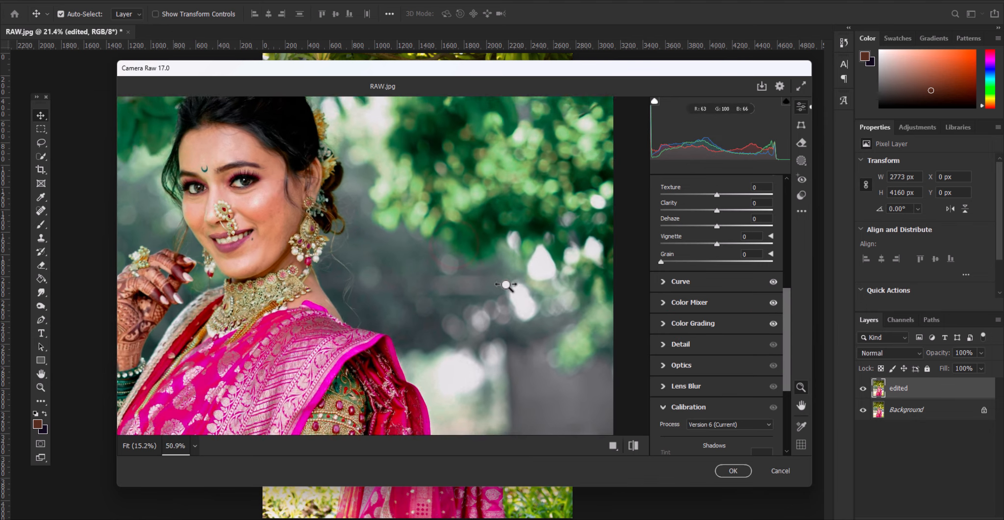
{"action": "left_click", "coordinate": [773, 324]}
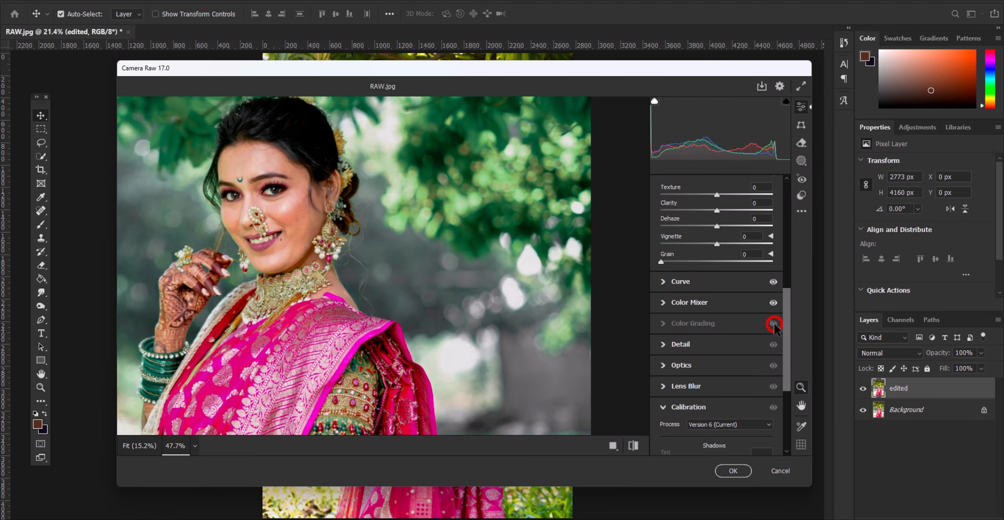
{"action": "left_click", "coordinate": [773, 324]}
{"action": "left_click", "coordinate": [448, 211]}
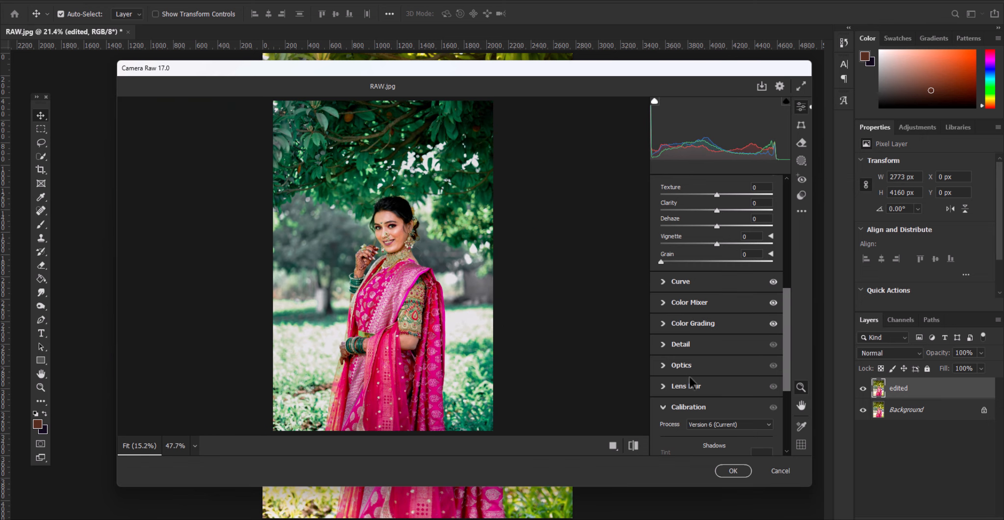
Calibrate the primaries: Blue saturation +14, Green hue +4 and saturation +5, and slightly reduced Red saturation.
{"action": "scroll", "coordinate": [689, 353], "scroll_direction": "down", "scroll_amount": 4}
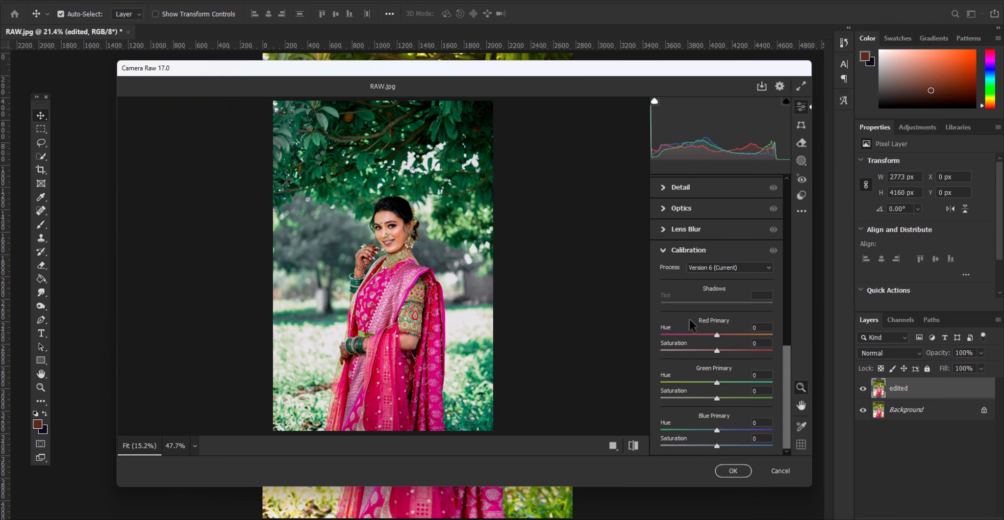
{"action": "left_click", "coordinate": [716, 429]}
{"action": "left_click_drag", "start_coordinate": [716, 444], "coordinate": [725, 444]}
{"action": "mouse_move", "coordinate": [716, 397]}
{"action": "left_mouse_down"}
{"action": "mouse_move", "coordinate": [725, 399]}
{"action": "mouse_move", "coordinate": [714, 386]}
{"action": "mouse_move", "coordinate": [700, 391]}
{"action": "mouse_move", "coordinate": [736, 391]}
{"action": "mouse_move", "coordinate": [717, 395]}
{"action": "left_mouse_up"}
{"action": "scroll", "coordinate": [709, 329], "scroll_direction": "up", "scroll_amount": 2}
{"action": "scroll", "coordinate": [712, 377], "scroll_direction": "down", "scroll_amount": 2}
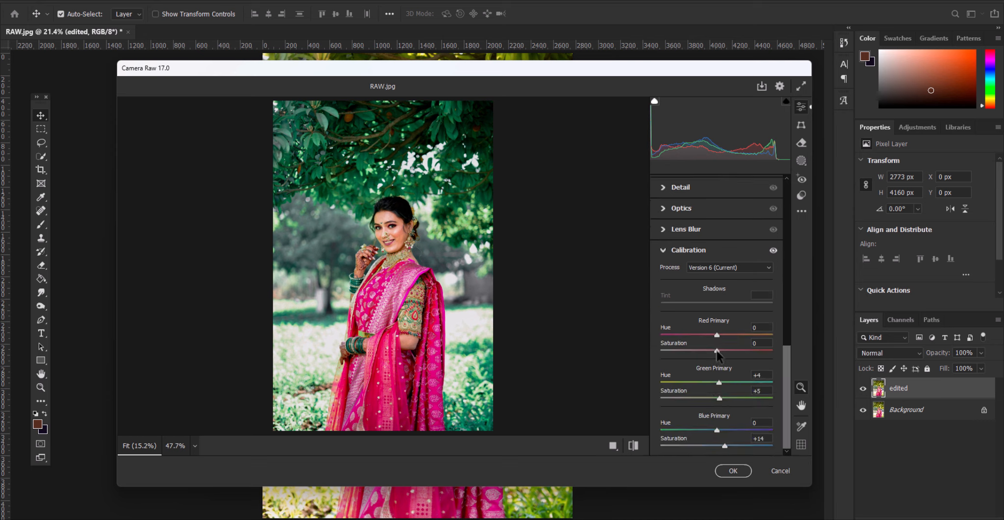
{"action": "left_click_drag", "start_coordinate": [717, 351], "coordinate": [713, 353]}
Reduce the saturation of the greens and yellows further in the Color Mixer, with the Greens hue at +100.
{"action": "scroll", "coordinate": [711, 350], "scroll_direction": "up", "scroll_amount": 4}
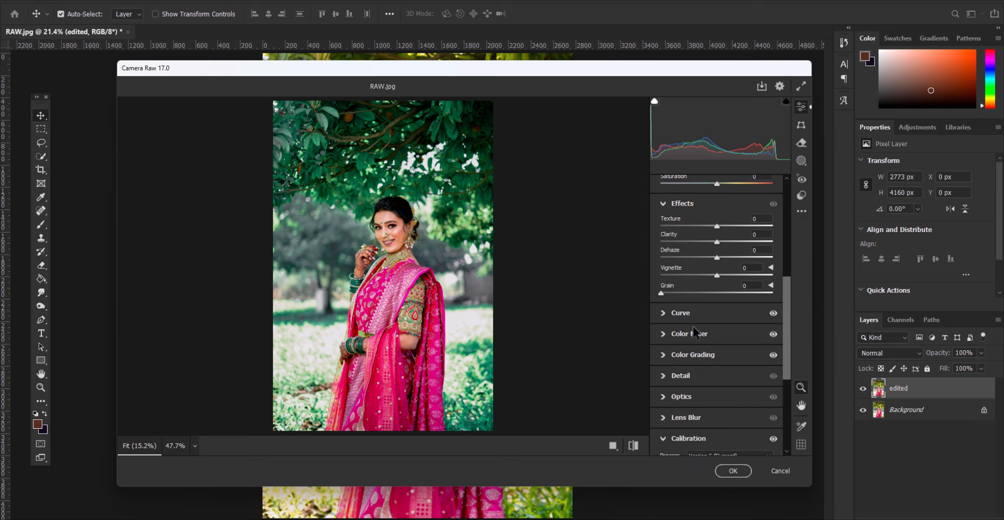
{"action": "left_click_drag", "start_coordinate": [696, 347], "coordinate": [682, 332]}
{"action": "left_click", "coordinate": [664, 269]}
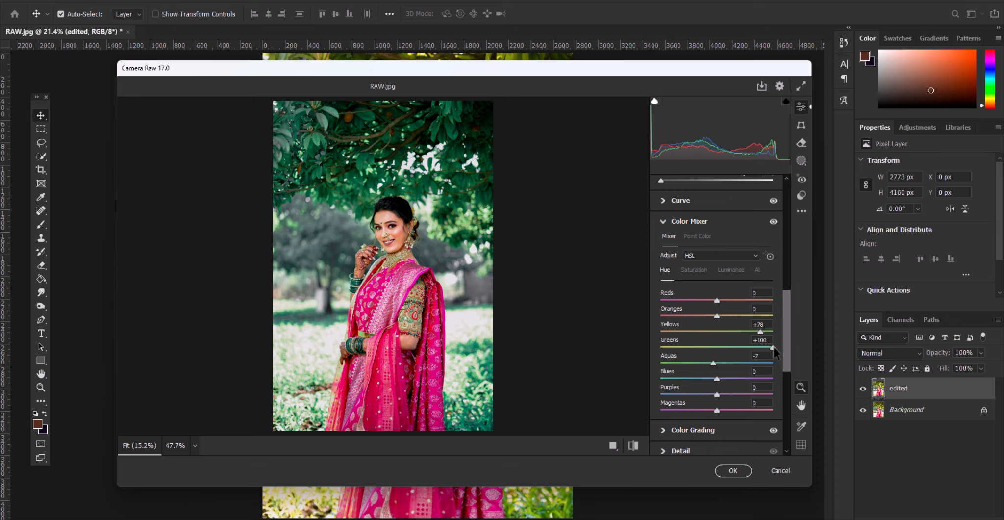
{"action": "left_click_drag", "start_coordinate": [773, 347], "coordinate": [791, 357]}
{"action": "scroll", "coordinate": [730, 363], "scroll_direction": "up", "scroll_amount": 1}
Create a Subject mask of the woman and invert it to cover the background.
{"action": "mouse_move", "coordinate": [379, 216]}
{"action": "left_mouse_down"}
{"action": "mouse_move", "coordinate": [428, 257]}
{"action": "mouse_move", "coordinate": [376, 209]}
{"action": "left_mouse_up"}
{"action": "left_click", "coordinate": [801, 161]}
{"action": "left_click", "coordinate": [681, 212]}
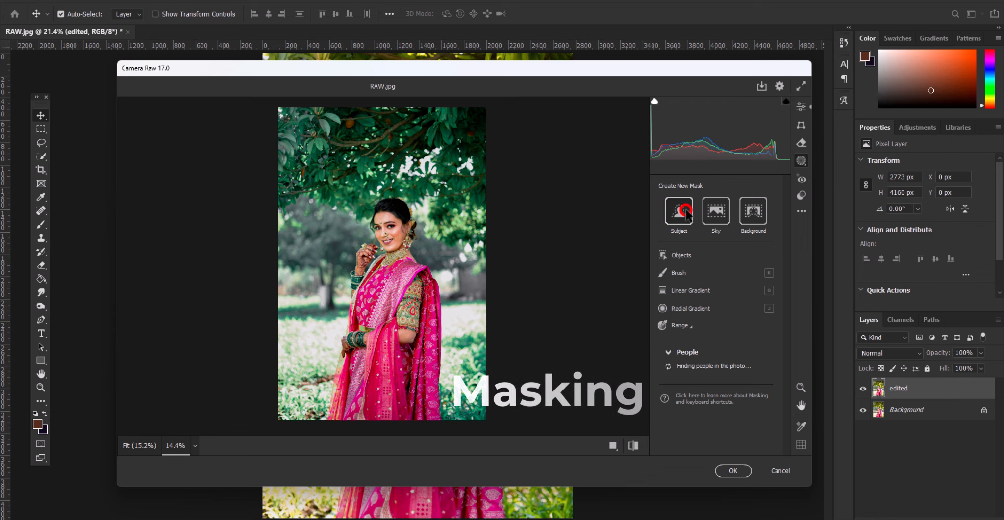
{"action": "right_click", "coordinate": [725, 237]}
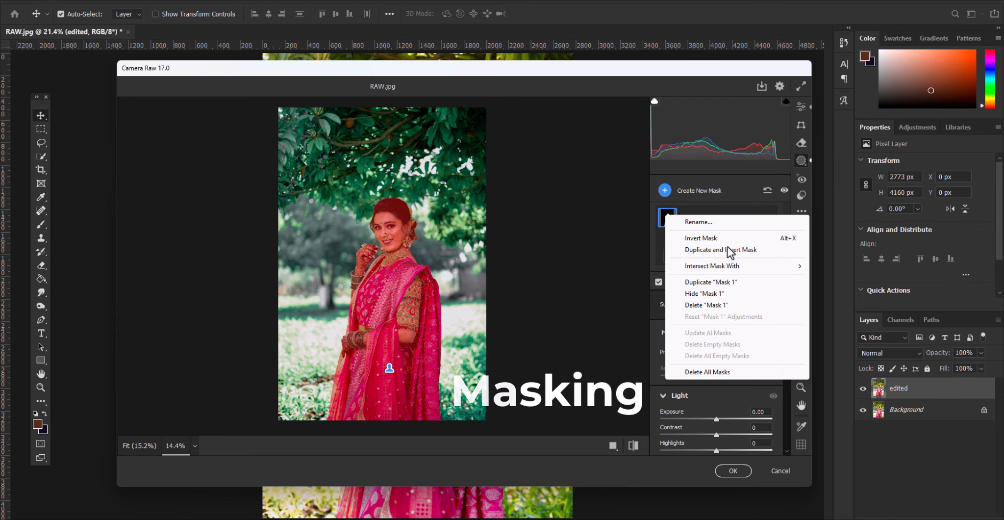
{"action": "left_click", "coordinate": [728, 234]}
Slightly darken and mute the masked background by lowering its sliders, with Saturation -6 and Texture -7.
{"action": "scroll", "coordinate": [716, 369], "scroll_direction": "down", "scroll_amount": 3}
{"action": "left_click_drag", "start_coordinate": [716, 356], "coordinate": [712, 358]}
{"action": "left_click_drag", "start_coordinate": [716, 372], "coordinate": [711, 372]}
{"action": "scroll", "coordinate": [714, 371], "scroll_direction": "up", "scroll_amount": 2}
{"action": "mouse_move", "coordinate": [716, 388]}
{"action": "left_mouse_down"}
{"action": "mouse_move", "coordinate": [739, 387]}
{"action": "mouse_move", "coordinate": [685, 374]}
{"action": "mouse_move", "coordinate": [735, 374]}
{"action": "mouse_move", "coordinate": [714, 382]}
{"action": "left_mouse_up"}
{"action": "scroll", "coordinate": [715, 381], "scroll_direction": "down", "scroll_amount": 2}
{"action": "scroll", "coordinate": [719, 402], "scroll_direction": "down", "scroll_amount": 1}
{"action": "scroll", "coordinate": [709, 386], "scroll_direction": "up", "scroll_amount": 2}
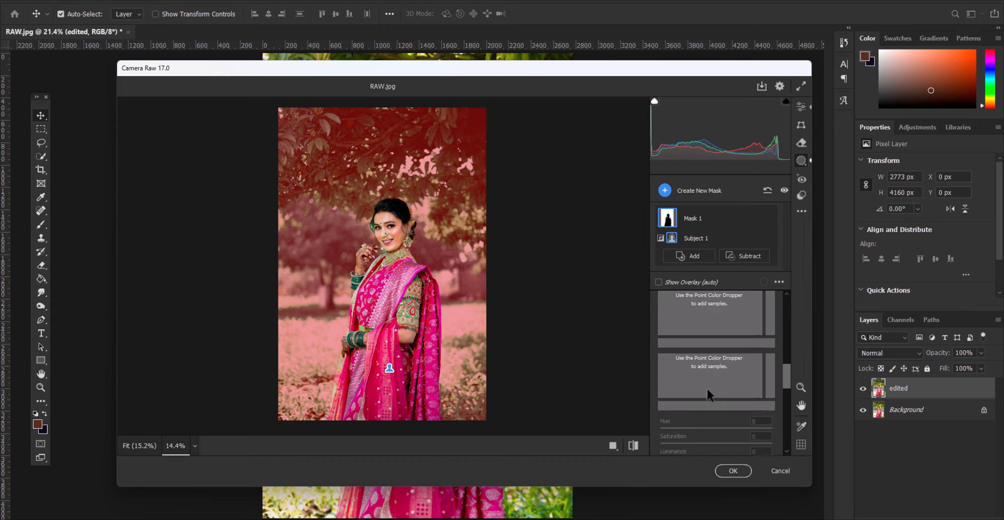
{"action": "scroll", "coordinate": [703, 417], "scroll_direction": "down", "scroll_amount": 10}
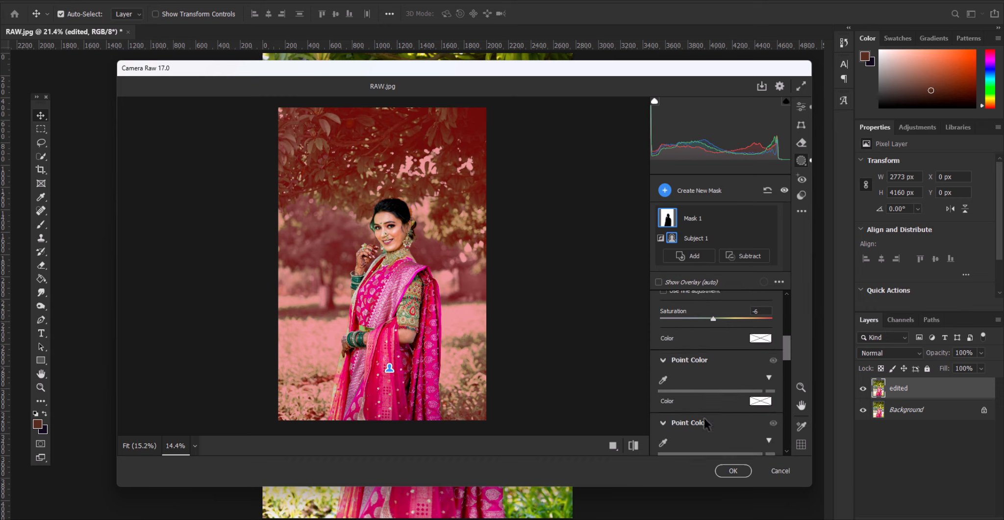
{"action": "left_click_drag", "start_coordinate": [716, 343], "coordinate": [712, 346]}
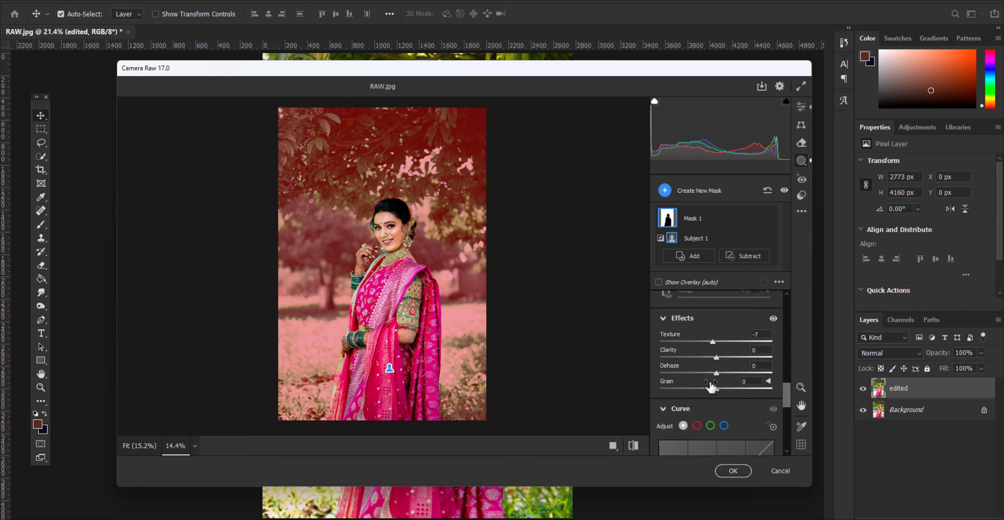
{"action": "scroll", "coordinate": [709, 384], "scroll_direction": "down", "scroll_amount": 2}
Create a radial gradient mask over the bright gap in the leaves above the woman and set its exposure to +1.20.
{"action": "left_click", "coordinate": [664, 190]}
{"action": "left_click", "coordinate": [661, 219]}
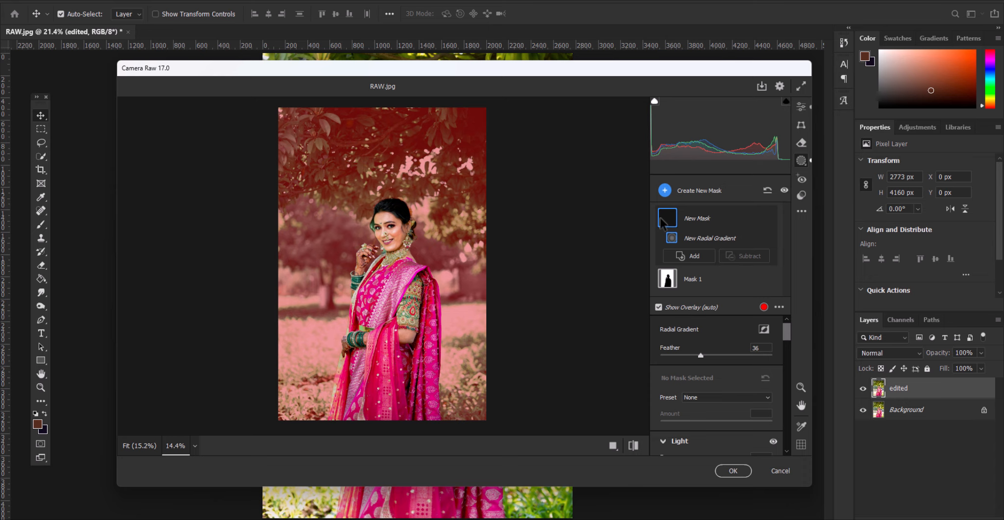
{"action": "left_click", "coordinate": [665, 190]}
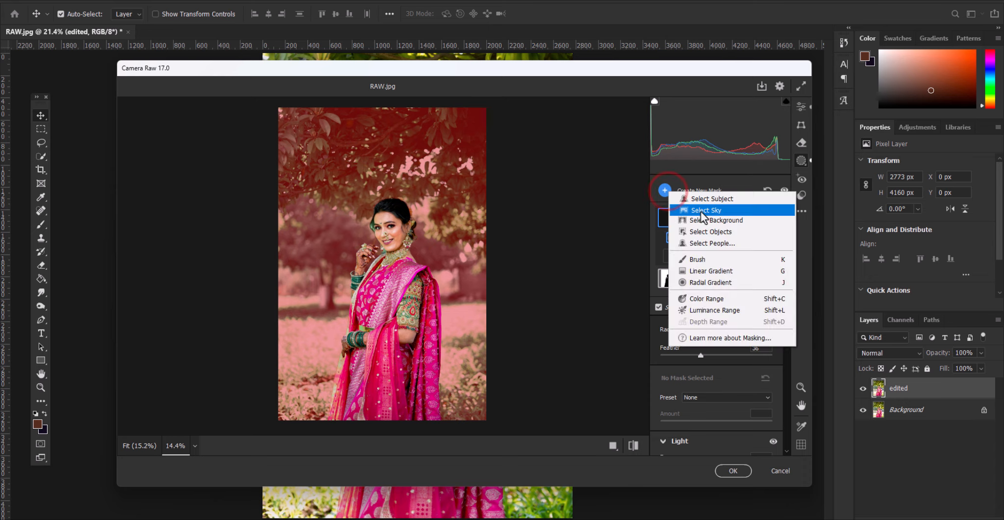
{"action": "left_click", "coordinate": [697, 285]}
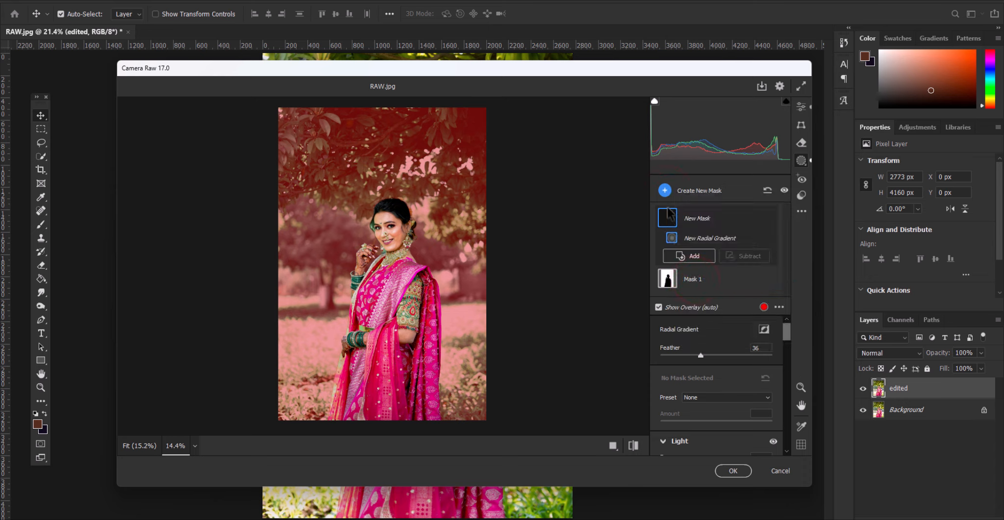
{"action": "left_click", "coordinate": [696, 191]}
{"action": "left_click", "coordinate": [738, 281]}
{"action": "left_click_drag", "start_coordinate": [421, 163], "coordinate": [452, 187]}
{"action": "scroll", "coordinate": [704, 378], "scroll_direction": "down", "scroll_amount": 3}
{"action": "scroll", "coordinate": [704, 379], "scroll_direction": "up", "scroll_amount": 1}
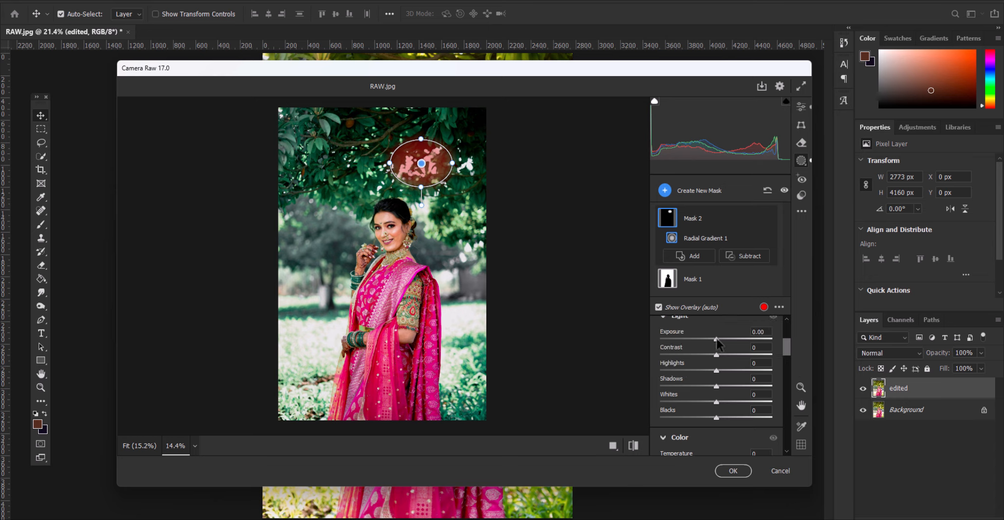
{"action": "left_click_drag", "start_coordinate": [717, 338], "coordinate": [734, 338]}
Add a size 8 brush to the same mask and paint the small bright patch beside the radial gradient.
{"action": "left_click", "coordinate": [691, 255]}
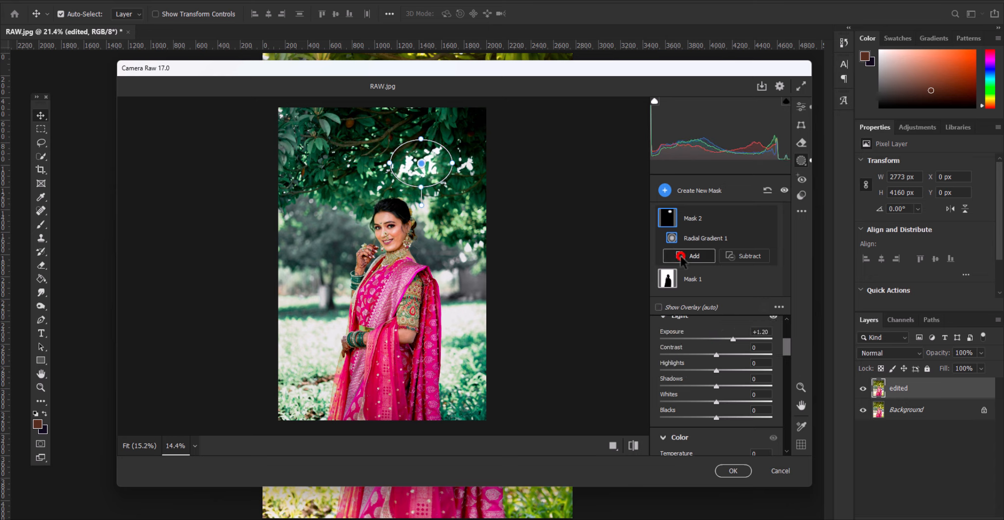
{"action": "left_click", "coordinate": [712, 326]}
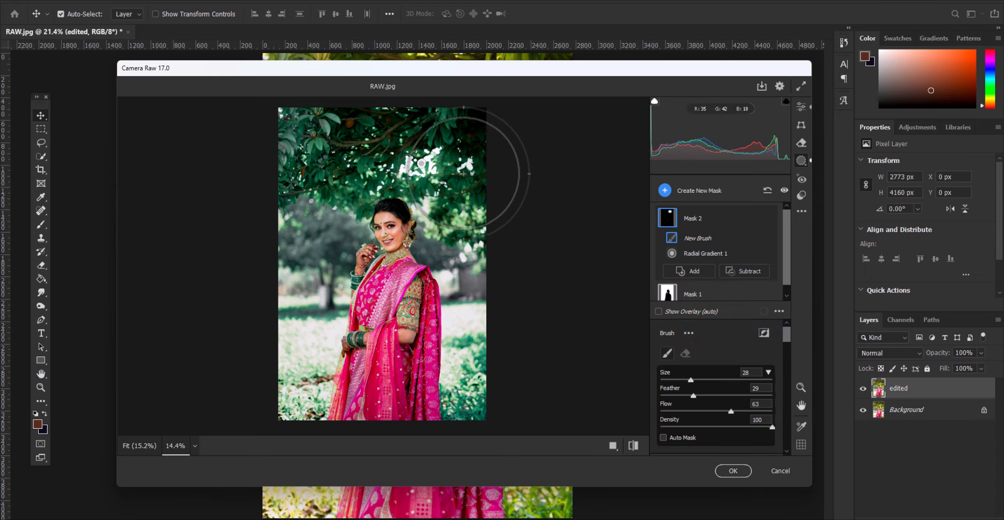
{"action": "left_click", "coordinate": [424, 209]}
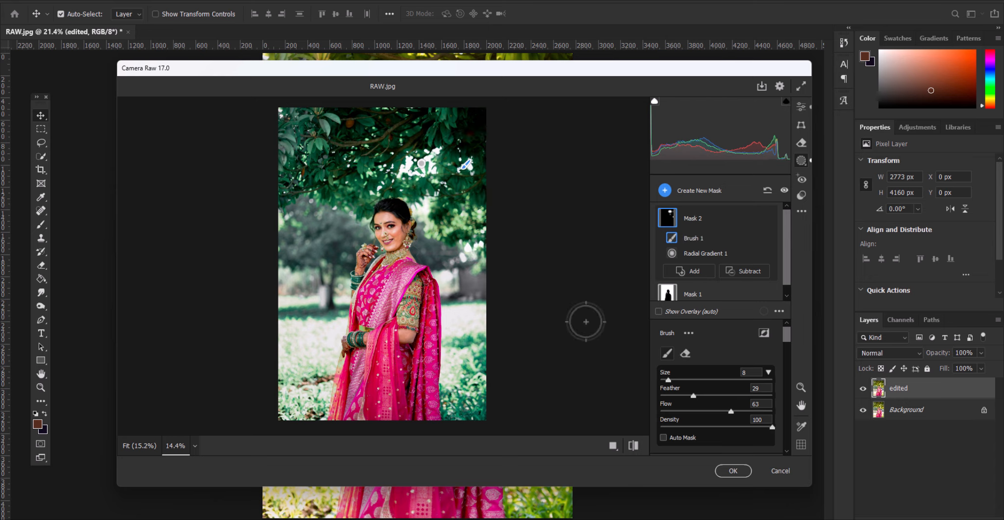
{"action": "scroll", "coordinate": [701, 370], "scroll_direction": "down", "scroll_amount": 3}
Add a slightly tilted linear gradient mask rising from the photo's bottom edge and set its exposure to -1.00.
{"action": "left_click", "coordinate": [665, 190]}
{"action": "left_click", "coordinate": [701, 275]}
{"action": "left_click_drag", "start_coordinate": [381, 417], "coordinate": [371, 369]}
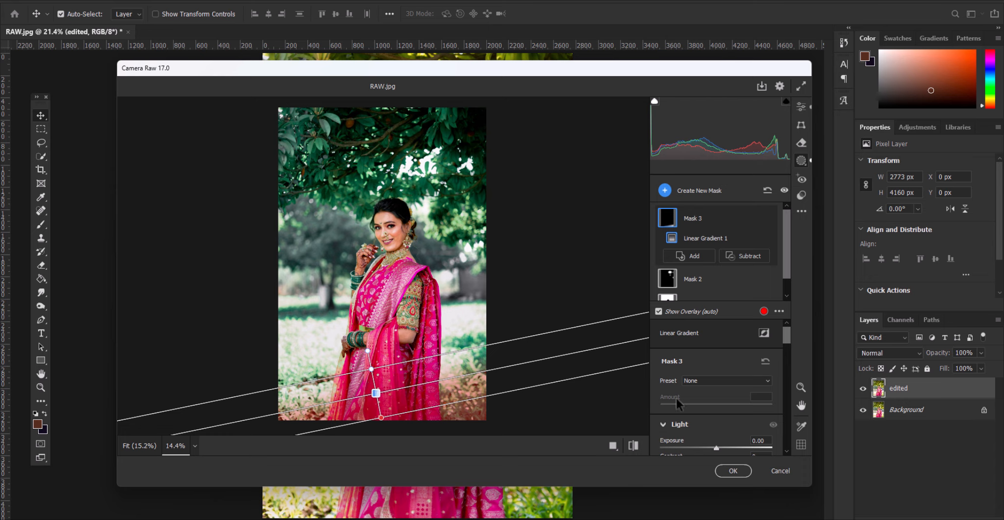
{"action": "scroll", "coordinate": [679, 400], "scroll_direction": "down", "scroll_amount": 2}
{"action": "left_click_drag", "start_coordinate": [716, 385], "coordinate": [704, 390]}
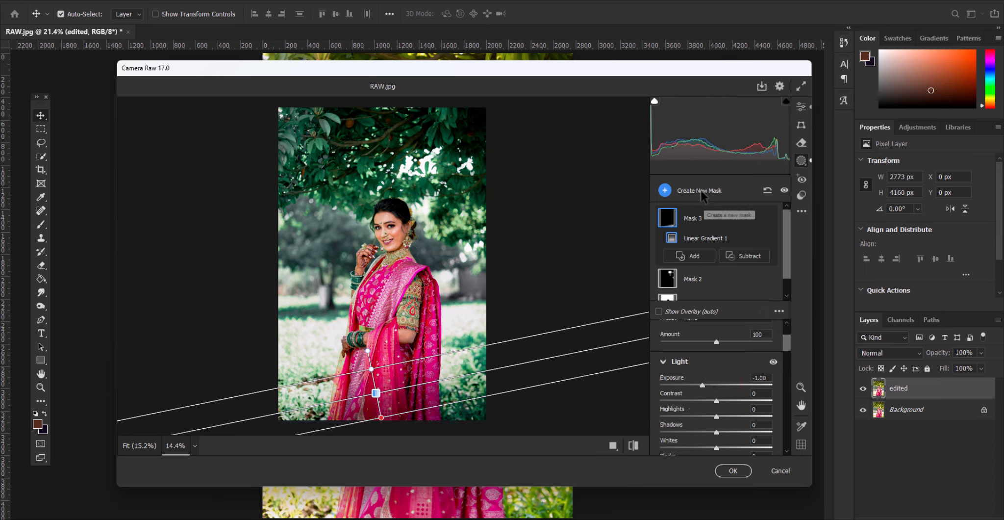
Set the foliage-gap mask's temperature to +100 and narrow its radial gradient slightly.
{"action": "left_click", "coordinate": [695, 281]}
{"action": "scroll", "coordinate": [702, 369], "scroll_direction": "down", "scroll_amount": 5}
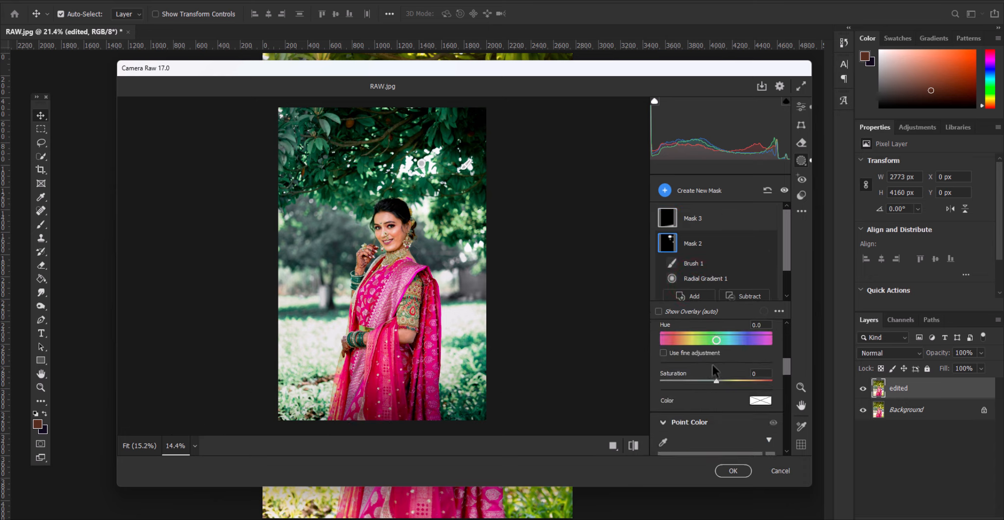
{"action": "scroll", "coordinate": [712, 364], "scroll_direction": "up", "scroll_amount": 3}
{"action": "left_click_drag", "start_coordinate": [718, 352], "coordinate": [736, 350]}
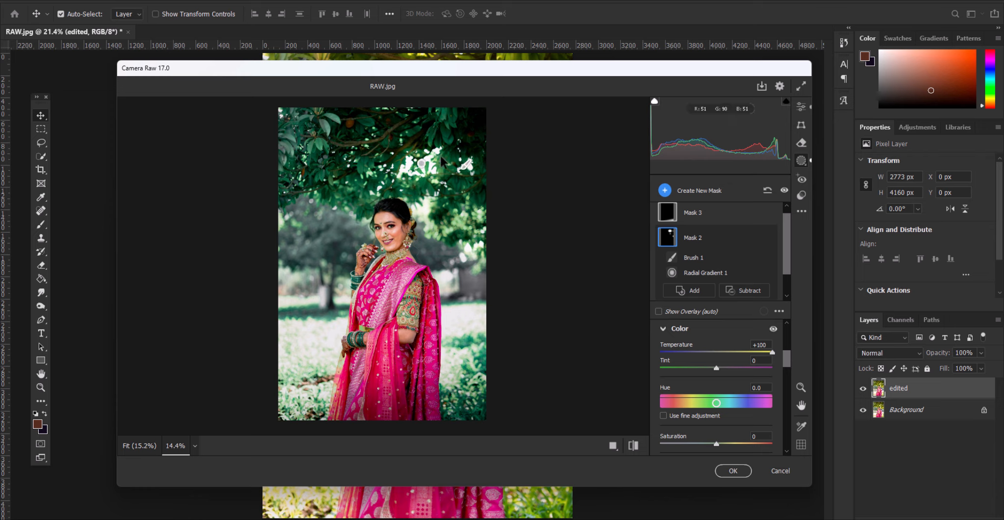
{"action": "left_click", "coordinate": [421, 160]}
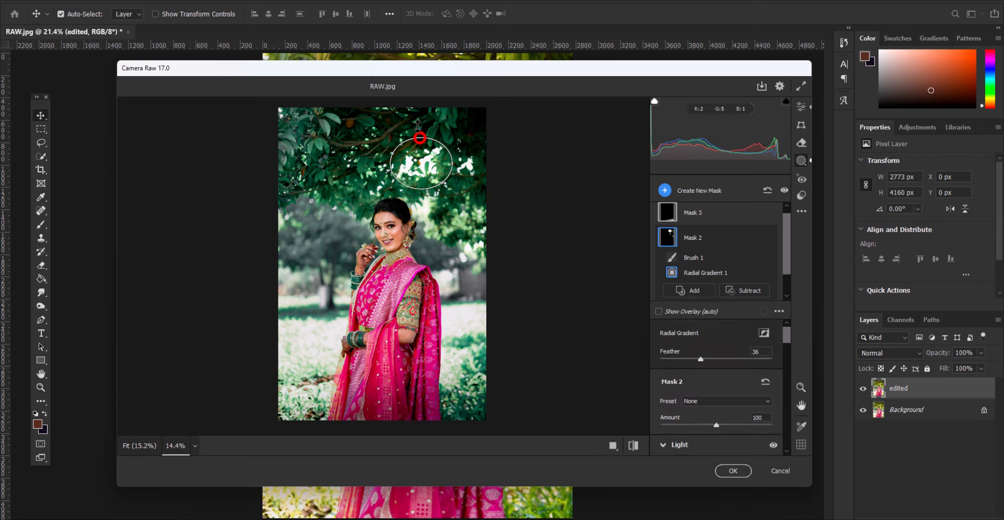
{"action": "left_click_drag", "start_coordinate": [451, 162], "coordinate": [459, 163]}
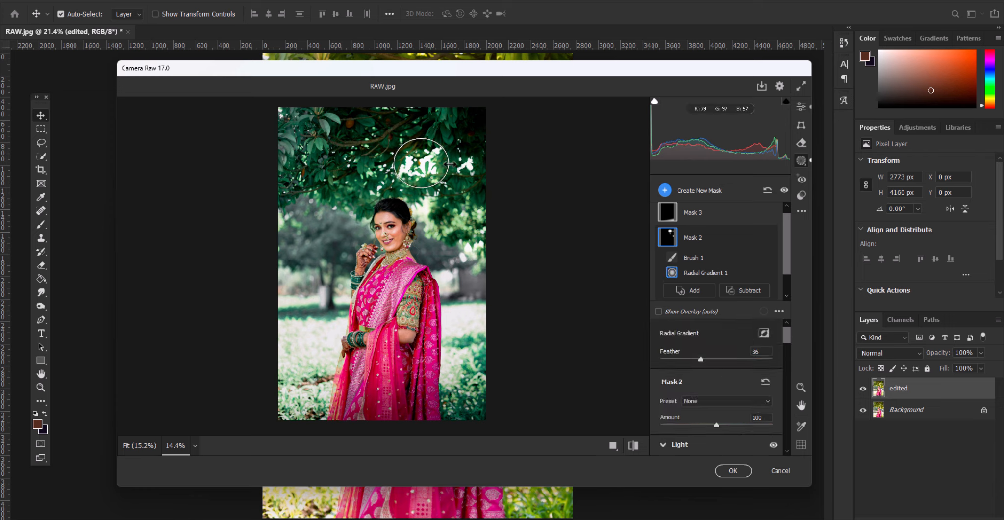
Create a large radial gradient mask covering the upper foliage and right edge of the photo.
{"action": "left_click", "coordinate": [665, 190]}
{"action": "left_click", "coordinate": [734, 277]}
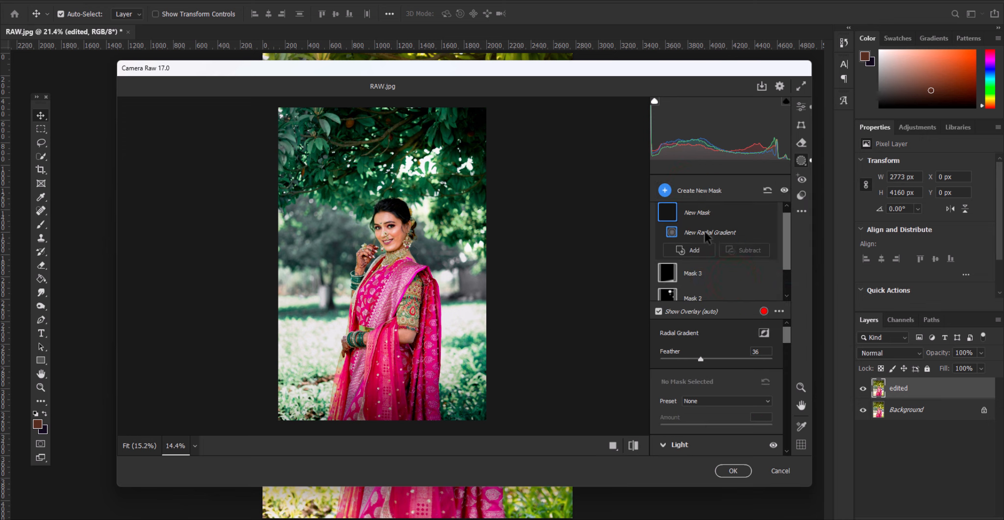
{"action": "mouse_move", "coordinate": [545, 208]}
{"action": "left_mouse_down"}
{"action": "mouse_move", "coordinate": [518, 242]}
{"action": "mouse_move", "coordinate": [469, 218]}
{"action": "mouse_move", "coordinate": [510, 177]}
{"action": "left_mouse_up"}
{"action": "left_click_drag", "start_coordinate": [504, 249], "coordinate": [504, 309]}
{"action": "left_click_drag", "start_coordinate": [417, 174], "coordinate": [400, 152]}
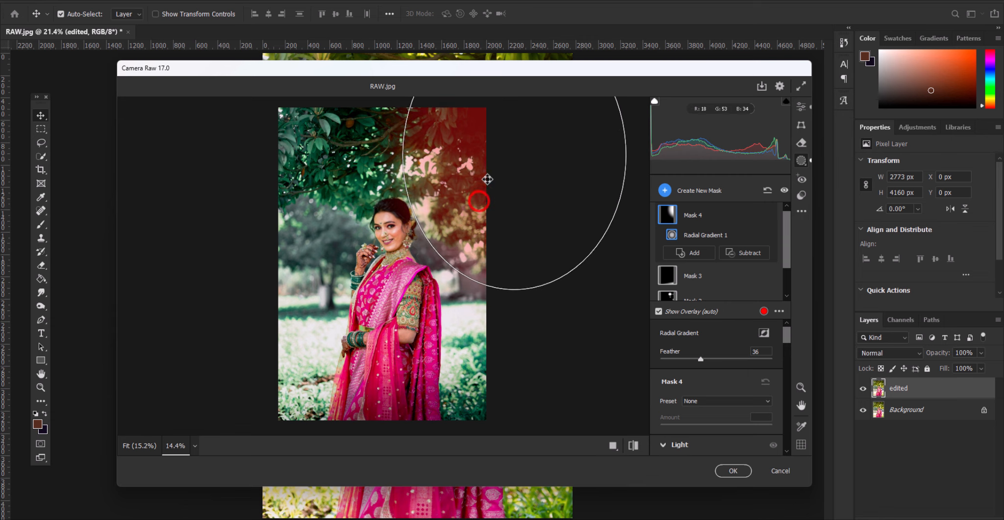
Lower the large radial mask's Dehaze to -93 to lay a haze over the foliage.
{"action": "scroll", "coordinate": [735, 397], "scroll_direction": "down", "scroll_amount": 2}
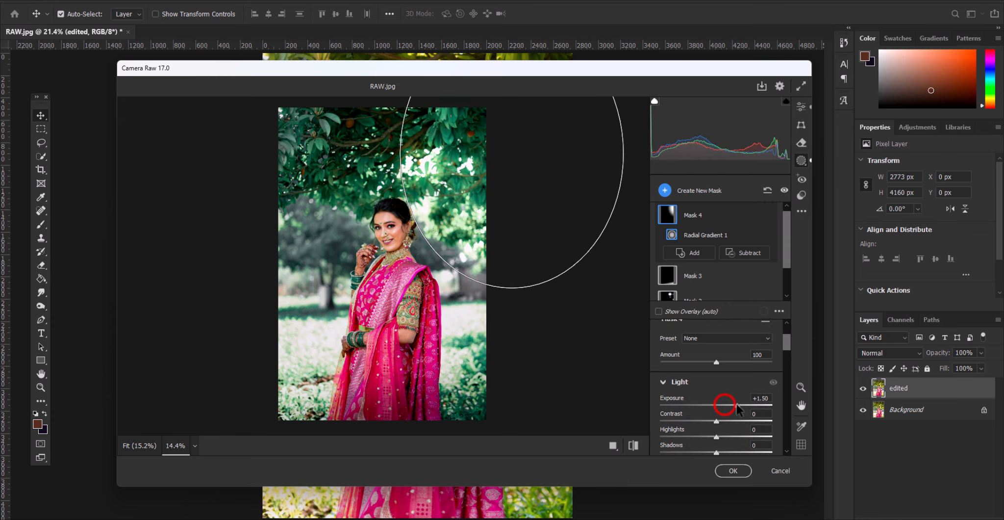
{"action": "scroll", "coordinate": [716, 406], "scroll_direction": "down", "scroll_amount": 6}
{"action": "scroll", "coordinate": [715, 408], "scroll_direction": "down", "scroll_amount": 4}
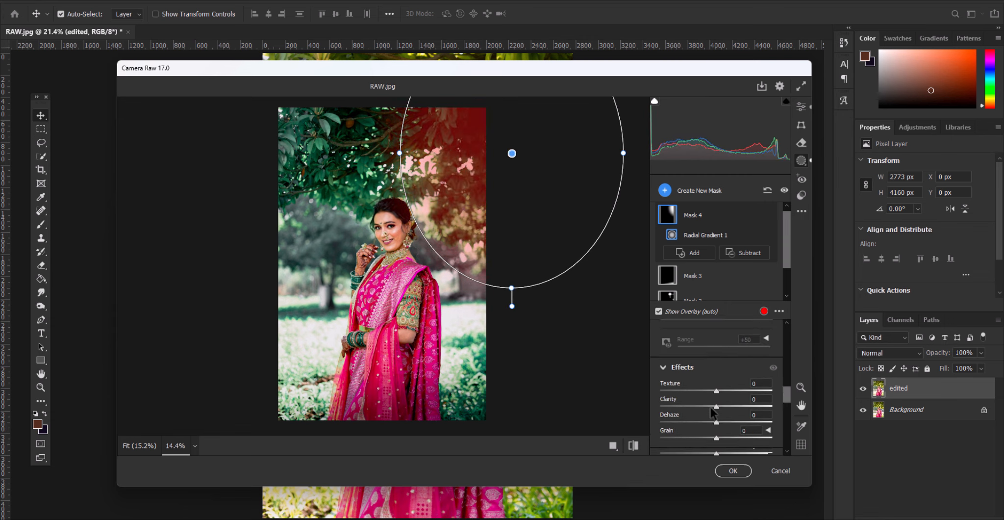
{"action": "left_click_drag", "start_coordinate": [716, 422], "coordinate": [667, 420]}
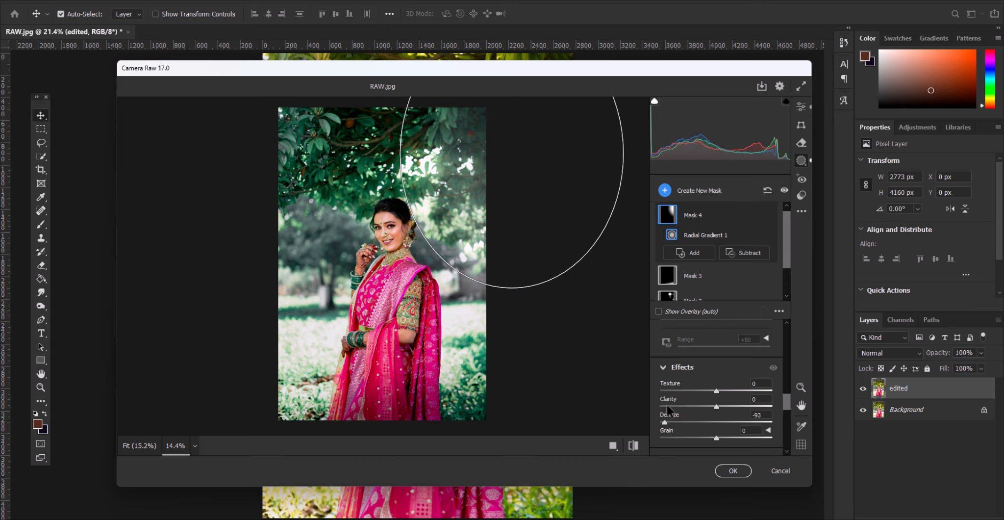
Reshape the haze mask into a narrow upright ellipse, move it beside the woman's lower arm and sari, and fine-tune its sliders.
{"action": "left_click_drag", "start_coordinate": [510, 154], "coordinate": [260, 261]}
{"action": "left_click_drag", "start_coordinate": [378, 262], "coordinate": [513, 301]}
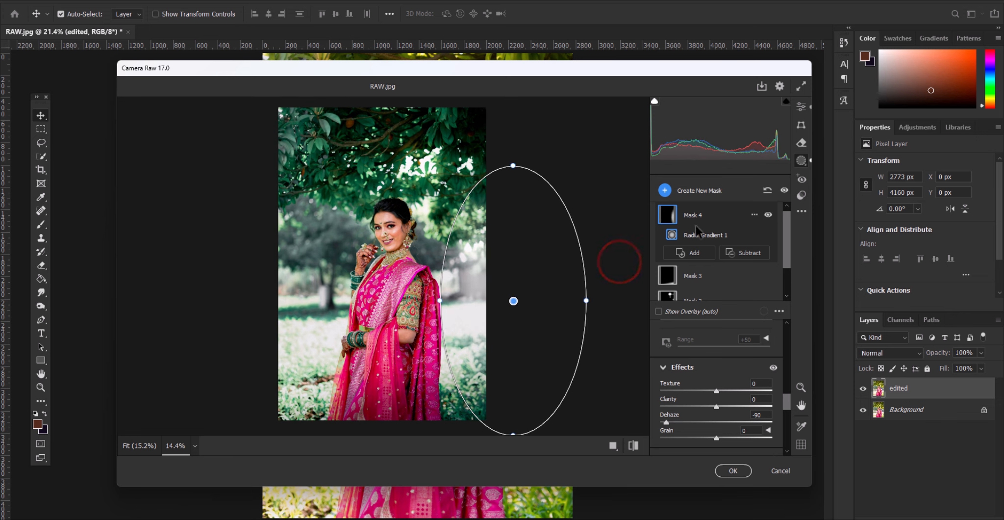
{"action": "left_click", "coordinate": [719, 274]}
{"action": "left_click", "coordinate": [700, 216]}
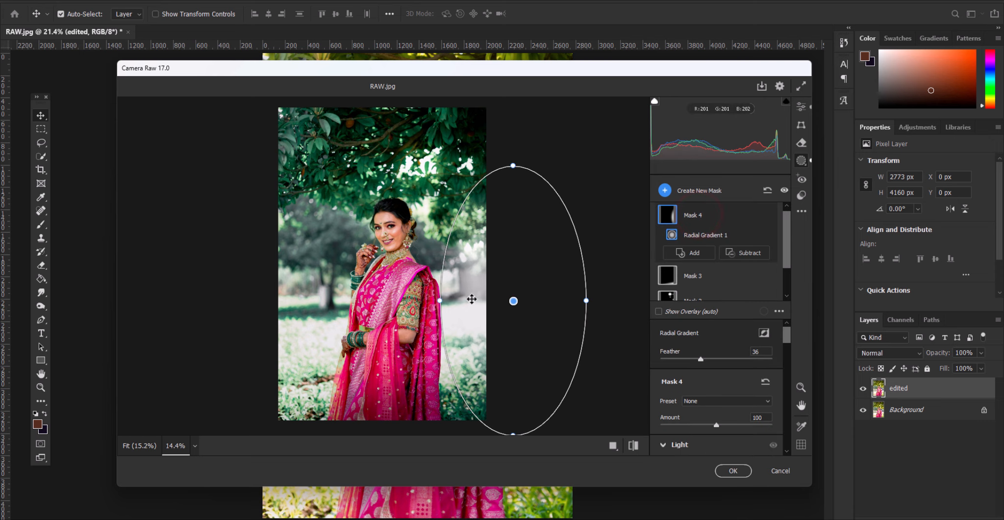
{"action": "left_click_drag", "start_coordinate": [474, 314], "coordinate": [464, 350]}
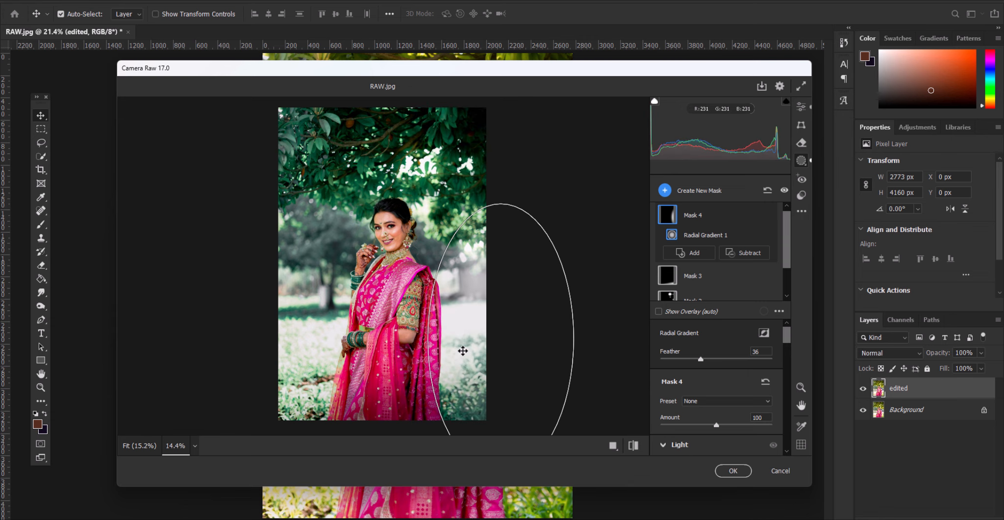
{"action": "scroll", "coordinate": [733, 384], "scroll_direction": "down", "scroll_amount": 5}
{"action": "scroll", "coordinate": [734, 383], "scroll_direction": "down", "scroll_amount": 5}
{"action": "mouse_move", "coordinate": [717, 339]}
{"action": "left_mouse_down"}
{"action": "mouse_move", "coordinate": [736, 336]}
{"action": "mouse_move", "coordinate": [691, 338]}
{"action": "mouse_move", "coordinate": [712, 337]}
{"action": "left_mouse_up"}
Compare the before and after views, and set the Oranges luminance to +18 in the Color Mixer.
{"action": "left_click", "coordinate": [801, 107]}
{"action": "left_click", "coordinate": [633, 445]}
{"action": "left_click", "coordinate": [634, 445]}
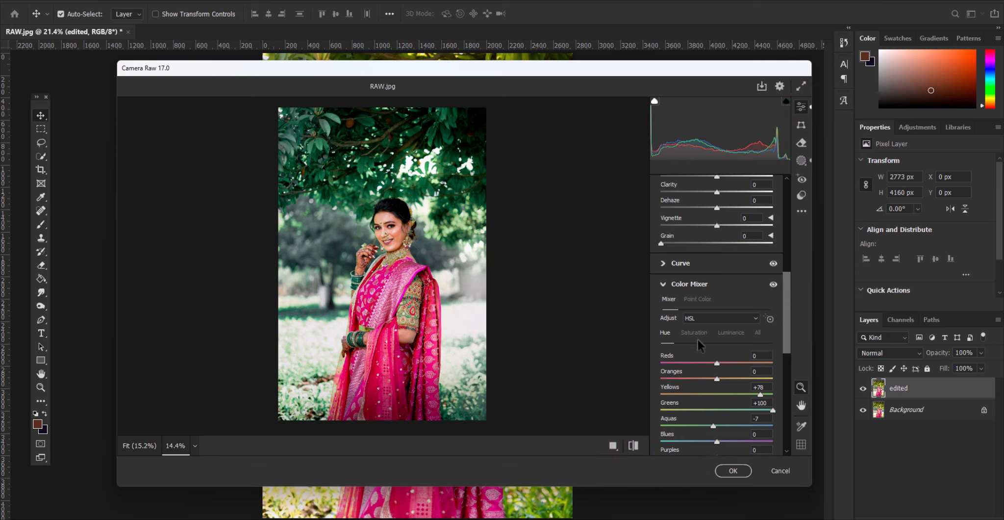
{"action": "left_click", "coordinate": [727, 333]}
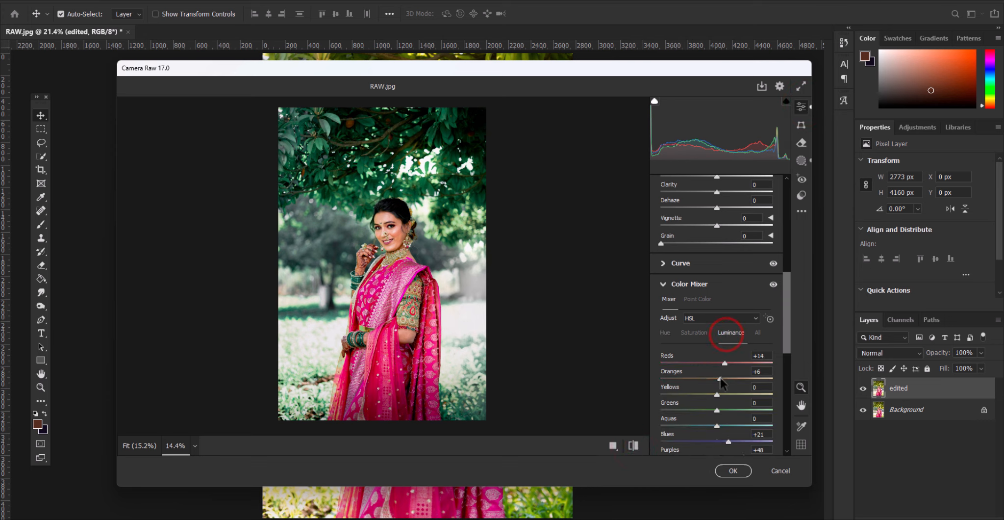
{"action": "left_click_drag", "start_coordinate": [721, 378], "coordinate": [729, 377]}
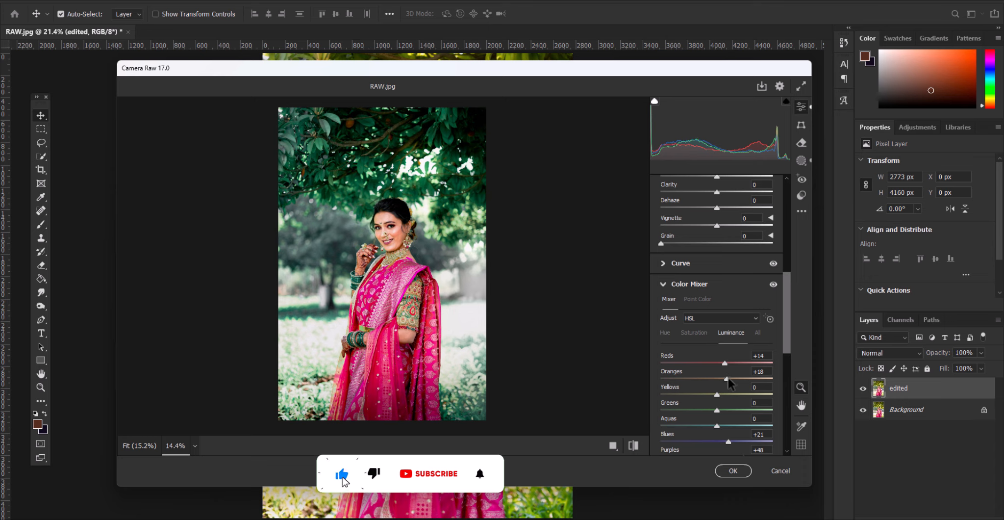
Reduce the Blue Primary saturation to about +8 and set the Green Primary saturation to +5 in Calibration.
{"action": "scroll", "coordinate": [716, 377], "scroll_direction": "down", "scroll_amount": 10}
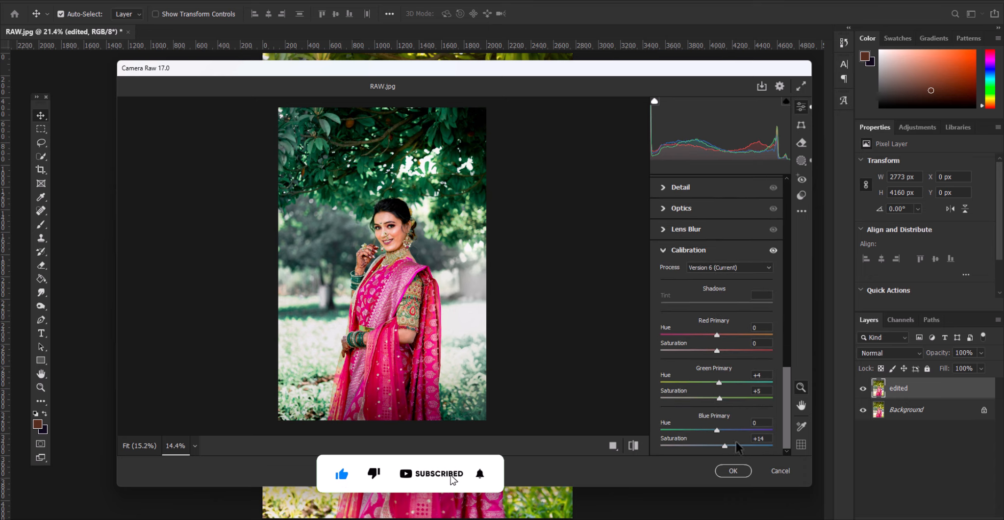
{"action": "mouse_move", "coordinate": [724, 444]}
{"action": "left_mouse_down"}
{"action": "mouse_move", "coordinate": [715, 447]}
{"action": "mouse_move", "coordinate": [742, 441]}
{"action": "mouse_move", "coordinate": [720, 439]}
{"action": "left_mouse_up"}
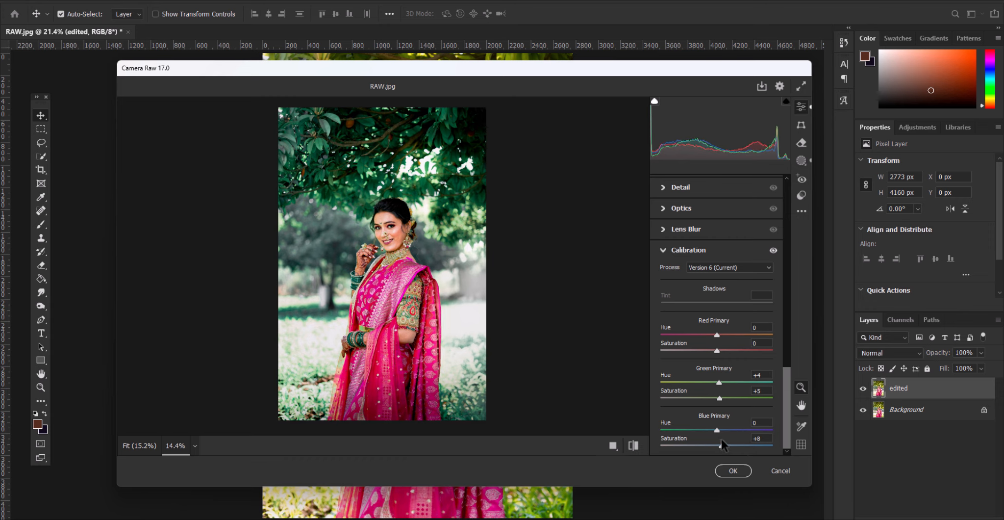
{"action": "double_click", "coordinate": [720, 438]}
{"action": "left_click_drag", "start_coordinate": [719, 397], "coordinate": [713, 400]}
{"action": "left_click", "coordinate": [766, 390]}
{"action": "type", "text": "5"}
{"action": "key", "text": "Return"}
{"action": "type", "text": "10"}
Set Sharpening to 13 in the Detail settings and collapse the Detail and Calibration sections.
{"action": "scroll", "coordinate": [735, 363], "scroll_direction": "up", "scroll_amount": 7}
{"action": "left_click", "coordinate": [670, 255]}
{"action": "left_click", "coordinate": [670, 276]}
{"action": "left_click_drag", "start_coordinate": [661, 300], "coordinate": [669, 300]}
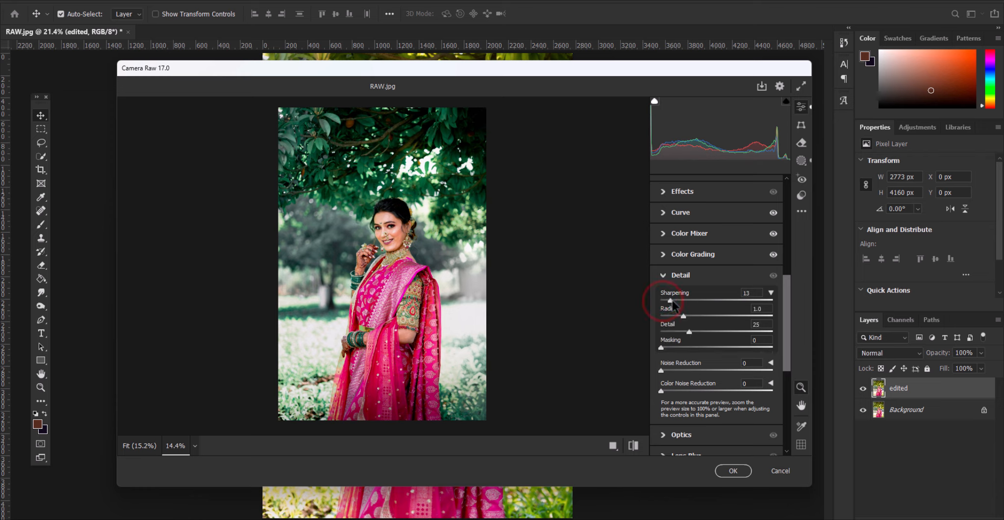
{"action": "left_click", "coordinate": [670, 277]}
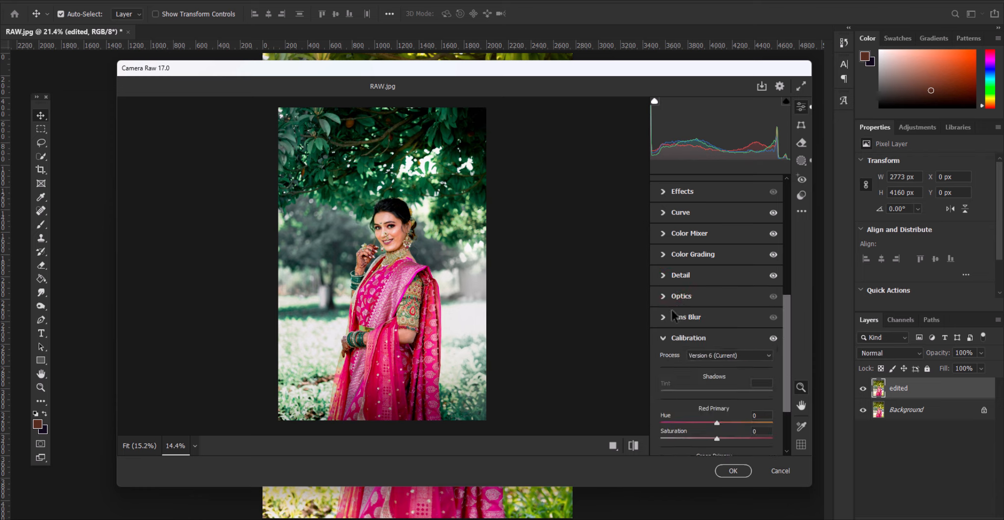
{"action": "left_click", "coordinate": [664, 337]}
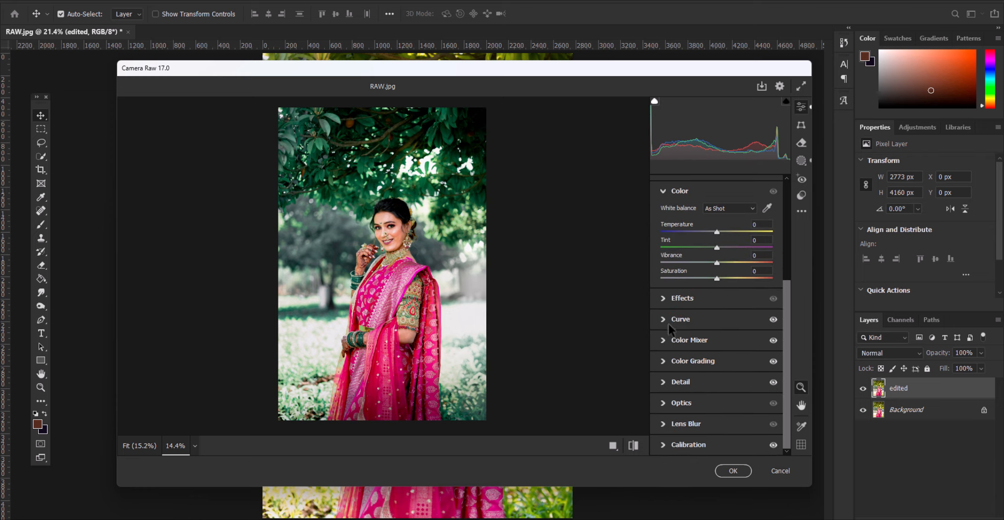
Soften the whole photo by setting Texture to -21, and collapse the Light and Color sections.
{"action": "left_click", "coordinate": [664, 298]}
{"action": "scroll", "coordinate": [387, 227], "scroll_direction": "up", "scroll_amount": 6}
{"action": "left_click_drag", "start_coordinate": [716, 321], "coordinate": [706, 322]}
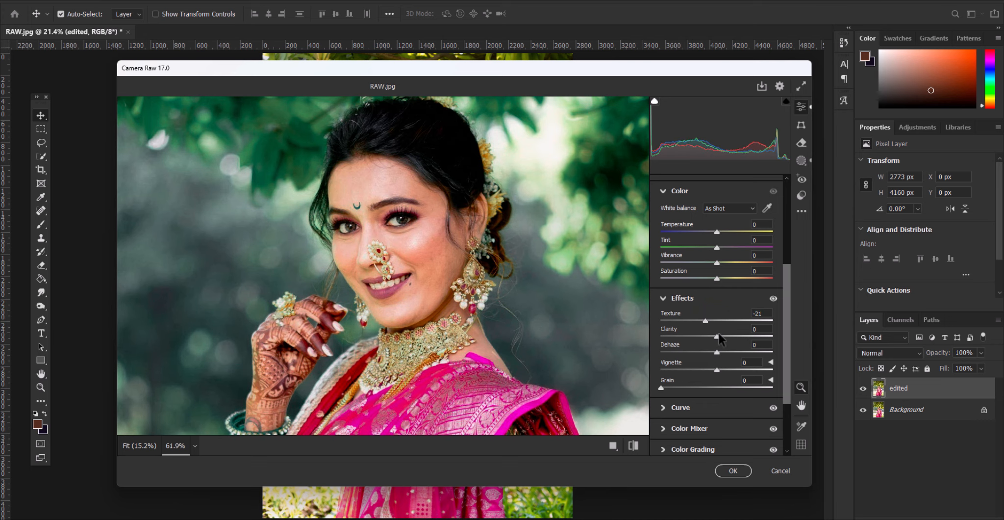
{"action": "key", "text": "ctrl+0"}
{"action": "scroll", "coordinate": [666, 228], "scroll_direction": "up", "scroll_amount": 4}
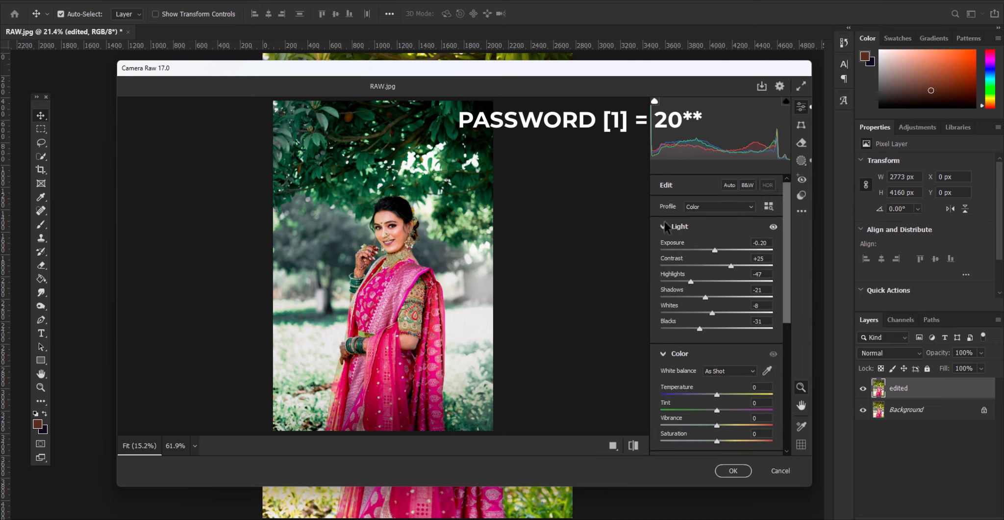
{"action": "left_click", "coordinate": [664, 226]}
{"action": "left_click", "coordinate": [664, 246]}
Save the edits as a user preset named "bride 11" with Masking included.
{"action": "left_click", "coordinate": [801, 211]}
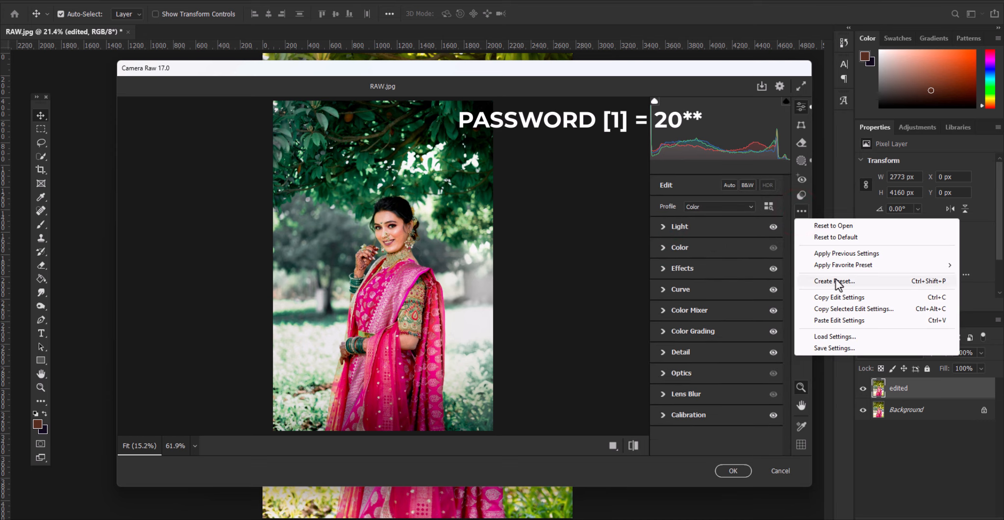
{"action": "left_click", "coordinate": [836, 281]}
{"action": "left_click", "coordinate": [478, 106]}
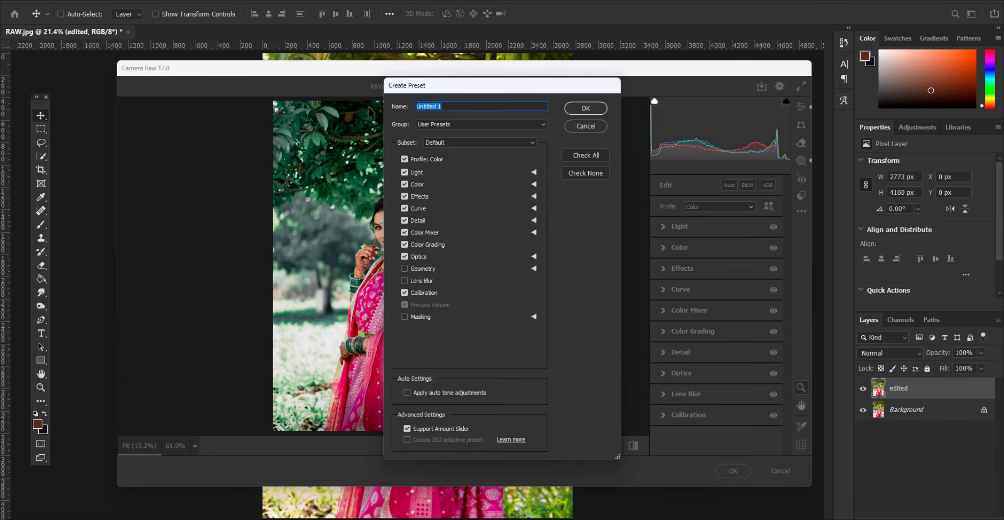
{"action": "left_click", "coordinate": [448, 106]}
{"action": "key", "text": "Escape"}
{"action": "key", "text": "ctrl+shift+p"}
{"action": "type", "text": "bride 11e"}
{"action": "left_click", "coordinate": [405, 317]}
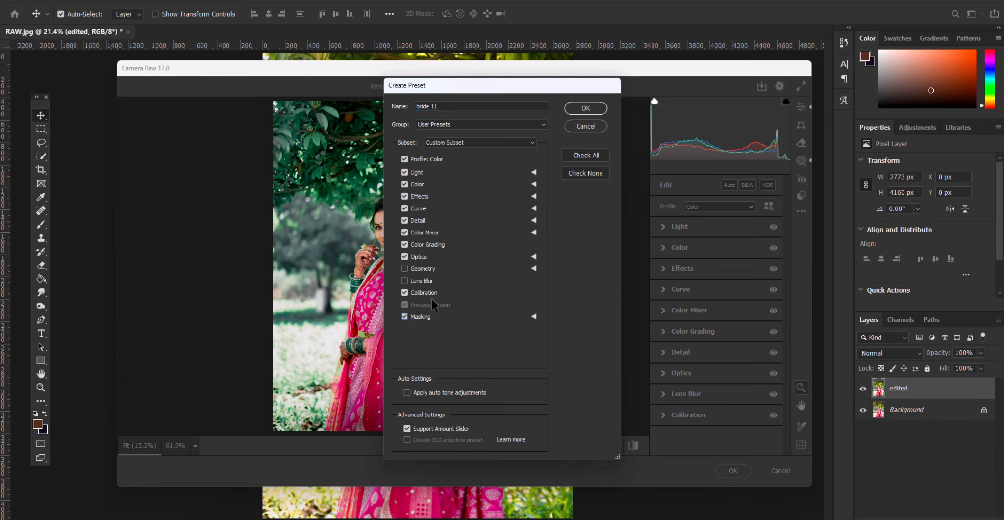
{"action": "left_click", "coordinate": [585, 107]}
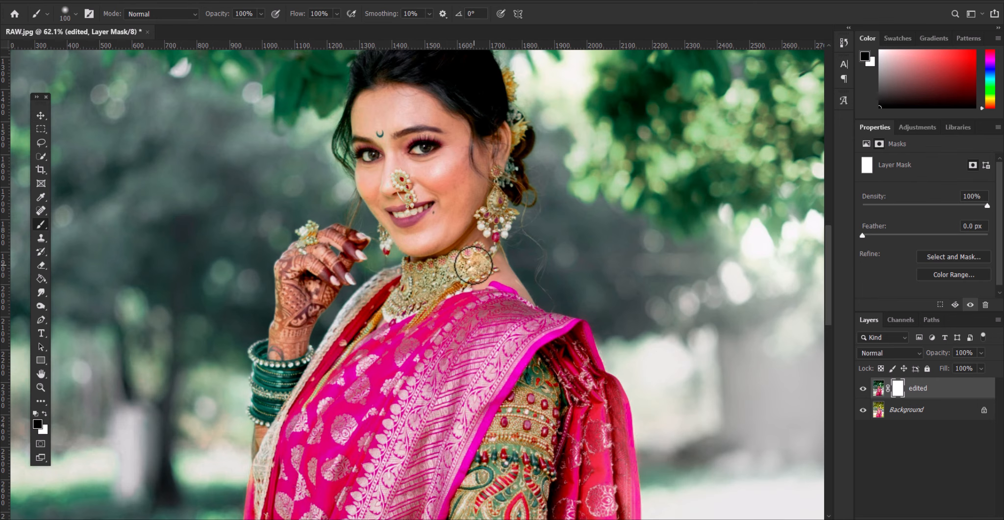
Set the brush hardness to 44% and paint black on the edited layer's mask over the gold necklace and earring.
{"action": "right_click", "coordinate": [425, 294]}
{"action": "left_click_drag", "start_coordinate": [499, 337], "coordinate": [511, 337]}
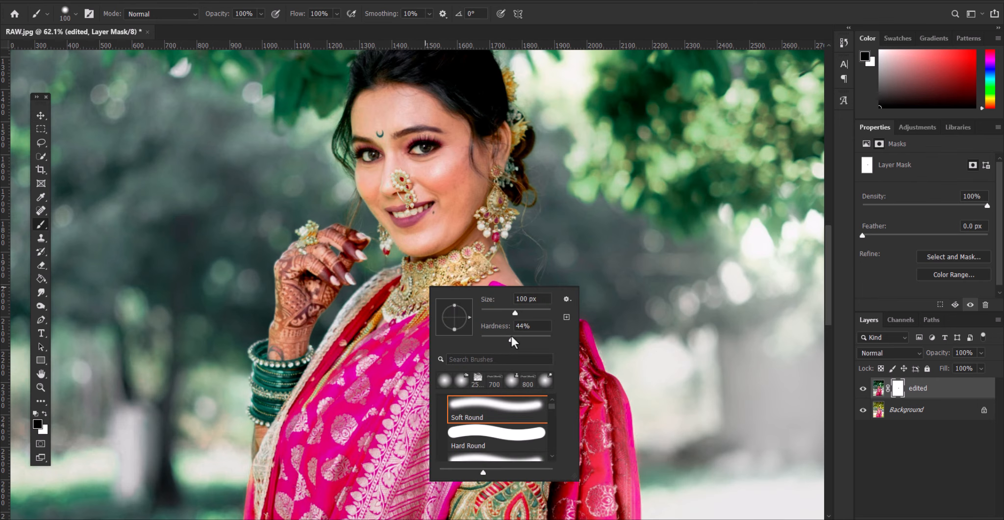
{"action": "mouse_move", "coordinate": [415, 303]}
{"action": "left_mouse_down"}
{"action": "mouse_move", "coordinate": [410, 289]}
{"action": "mouse_move", "coordinate": [403, 305]}
{"action": "mouse_move", "coordinate": [447, 273]}
{"action": "mouse_move", "coordinate": [413, 278]}
{"action": "mouse_move", "coordinate": [442, 275]}
{"action": "left_mouse_up"}
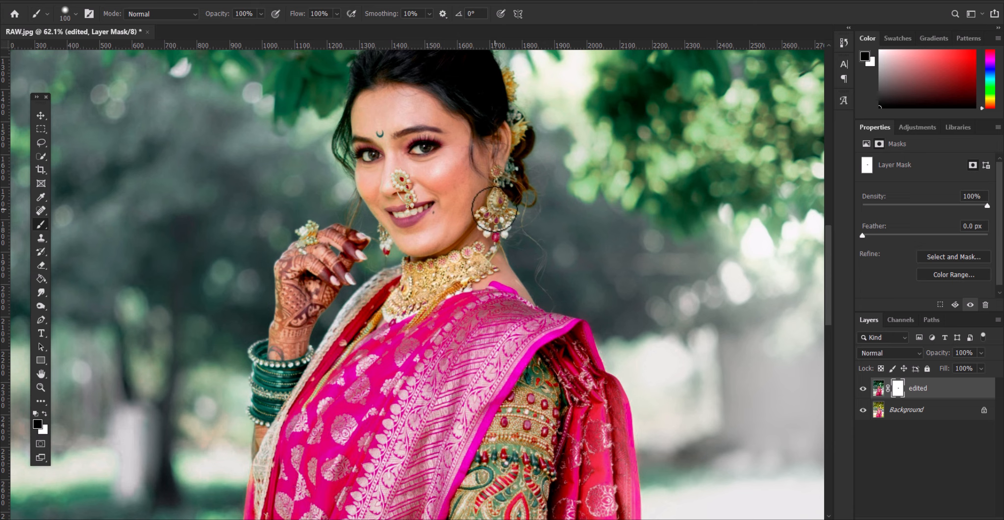
{"action": "key", "text": "bracketleft"}
{"action": "left_click_drag", "start_coordinate": [495, 208], "coordinate": [494, 220]}
Reduce the brush to 50 px and mask the edit off the finger ring and the yellow flowers in the hair.
{"action": "key", "text": "bracketleft"}
{"action": "key", "text": "bracketleft"}
{"action": "key", "text": "bracketleft"}
{"action": "key", "text": "bracketleft"}
{"action": "left_click_drag", "start_coordinate": [304, 232], "coordinate": [310, 236]}
{"action": "scroll", "coordinate": [513, 123], "scroll_direction": "up", "scroll_amount": 2}
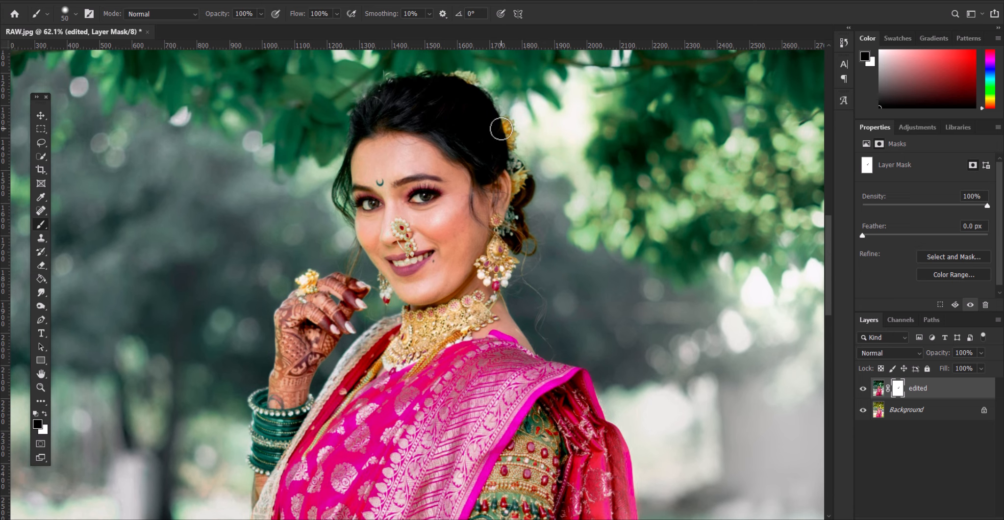
{"action": "left_click_drag", "start_coordinate": [501, 128], "coordinate": [511, 136]}
{"action": "left_click_drag", "start_coordinate": [506, 177], "coordinate": [521, 180]}
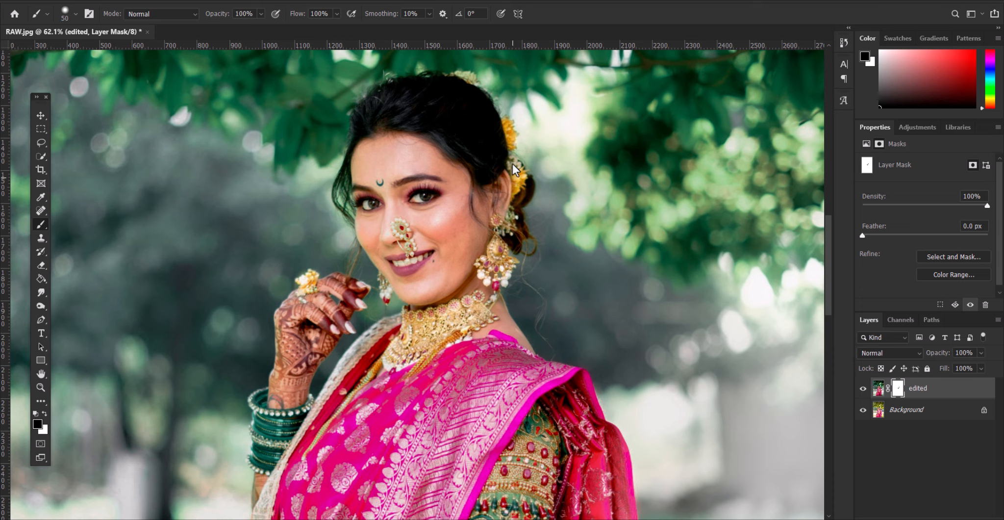
Soften the brush to 18% hardness and mask the edit off the hair to bring back its natural brown tones.
{"action": "scroll", "coordinate": [512, 164], "scroll_direction": "up", "scroll_amount": 3}
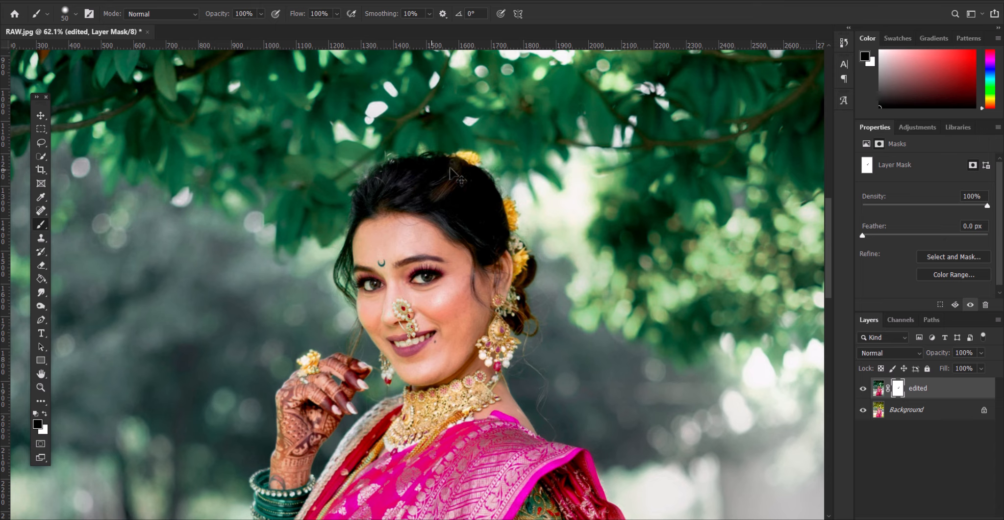
{"action": "right_click", "coordinate": [380, 192]}
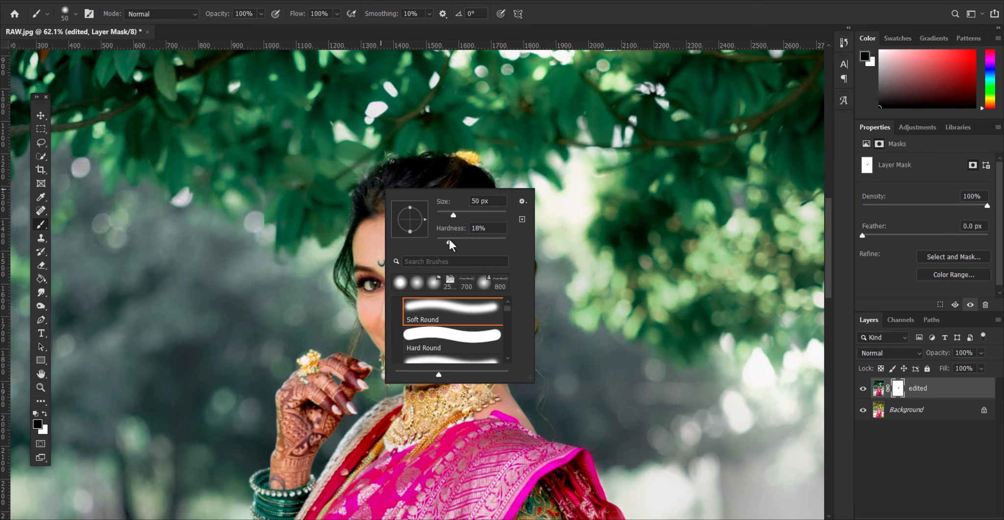
{"action": "key", "text": "Escape"}
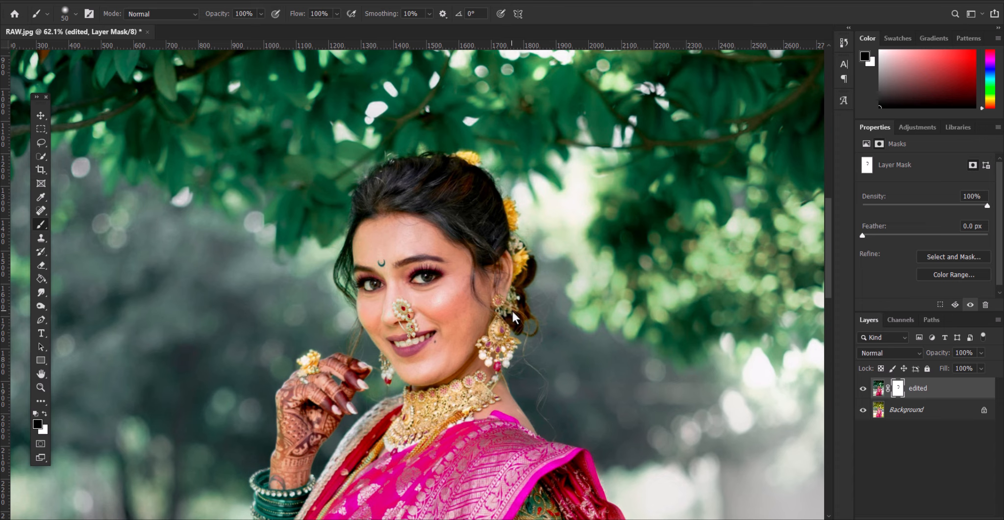
Paint black on the layer mask over the gold chains hanging below the necklace.
{"action": "scroll", "coordinate": [512, 253], "scroll_direction": "down", "scroll_amount": 3}
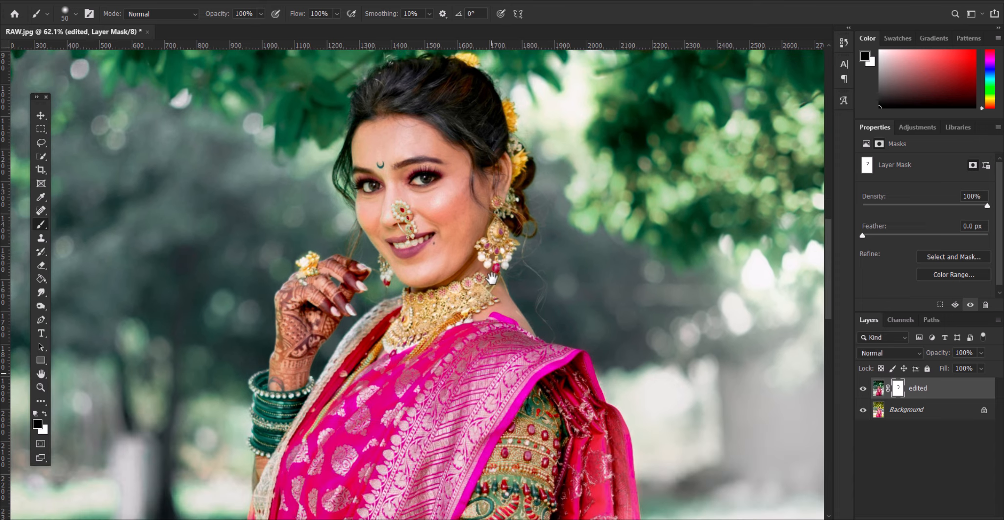
{"action": "left_click_drag", "start_coordinate": [402, 339], "coordinate": [455, 252]}
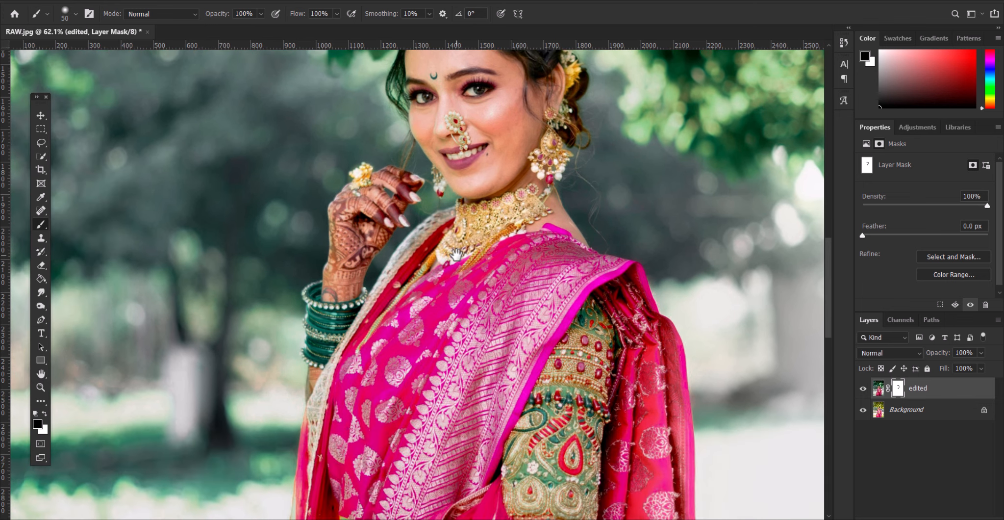
{"action": "left_click_drag", "start_coordinate": [404, 286], "coordinate": [433, 260]}
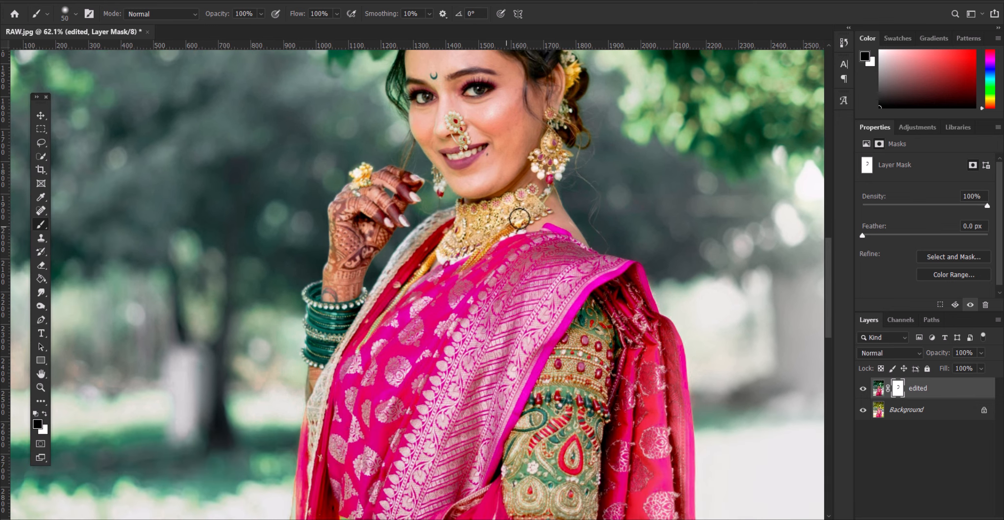
{"action": "left_click_drag", "start_coordinate": [552, 286], "coordinate": [499, 178]}
{"action": "left_click_drag", "start_coordinate": [288, 436], "coordinate": [303, 306]}
Enlarge the brush to 90 px and mask the edit off the embroidered blouse sleeve to restore its golden color.
{"action": "key", "text": "]"}
{"action": "key", "text": "]"}
{"action": "key", "text": "]"}
{"action": "key", "text": "]"}
{"action": "left_click_drag", "start_coordinate": [553, 98], "coordinate": [528, 222]}
{"action": "left_click_drag", "start_coordinate": [492, 142], "coordinate": [504, 367]}
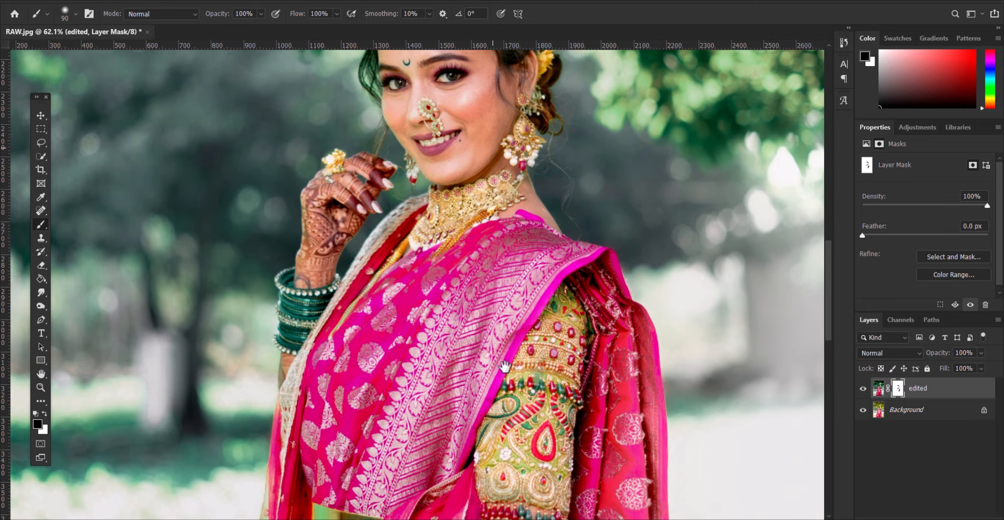
Paint black on the layer mask over the waistband to restore its original yellow.
{"action": "left_click_drag", "start_coordinate": [387, 485], "coordinate": [422, 326]}
{"action": "mouse_move", "coordinate": [395, 368]}
{"action": "left_mouse_down"}
{"action": "mouse_move", "coordinate": [348, 356]}
{"action": "mouse_move", "coordinate": [407, 370]}
{"action": "left_mouse_up"}
{"action": "left_click_drag", "start_coordinate": [394, 273], "coordinate": [388, 353]}
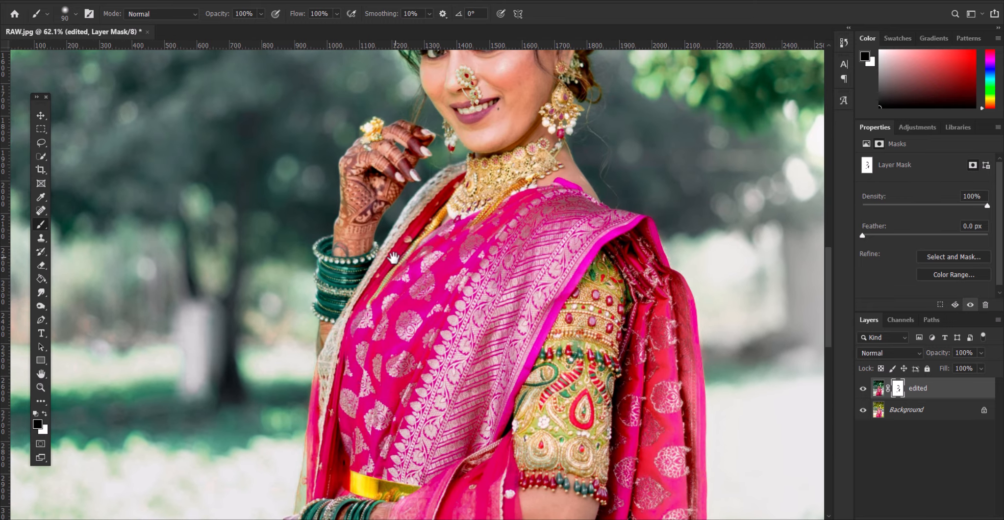
{"action": "left_click_drag", "start_coordinate": [470, 221], "coordinate": [428, 353]}
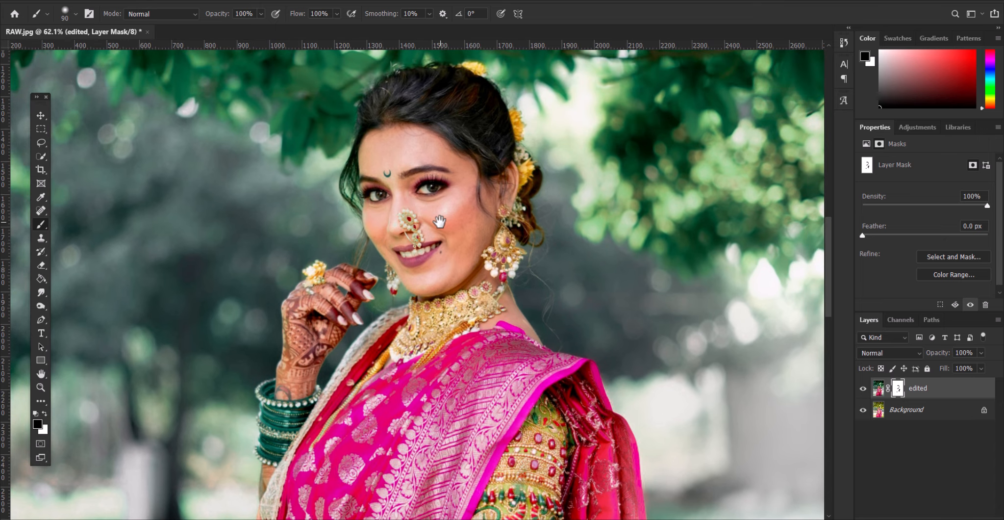
Shrink the brush and mask the edit off the nose ring to restore its gold color, finishing at 25 px.
{"action": "key", "text": "bracketleft"}
{"action": "key", "text": "bracketleft"}
{"action": "key", "text": "bracketleft"}
{"action": "key", "text": "bracketleft"}
{"action": "key", "text": "bracketleft"}
{"action": "left_click_drag", "start_coordinate": [406, 217], "coordinate": [417, 240]}
{"action": "key", "text": "bracketleft"}
{"action": "key", "text": "bracketleft"}
{"action": "key", "text": "bracketleft"}
{"action": "key", "text": "bracketleft"}
{"action": "key", "text": "bracketleft"}
{"action": "key", "text": "bracketleft"}
{"action": "key", "text": "bracketleft"}
{"action": "left_click_drag", "start_coordinate": [414, 243], "coordinate": [407, 235]}
{"action": "key", "text": "bracketright"}
{"action": "key", "text": "bracketright"}
{"action": "key", "text": "bracketright"}
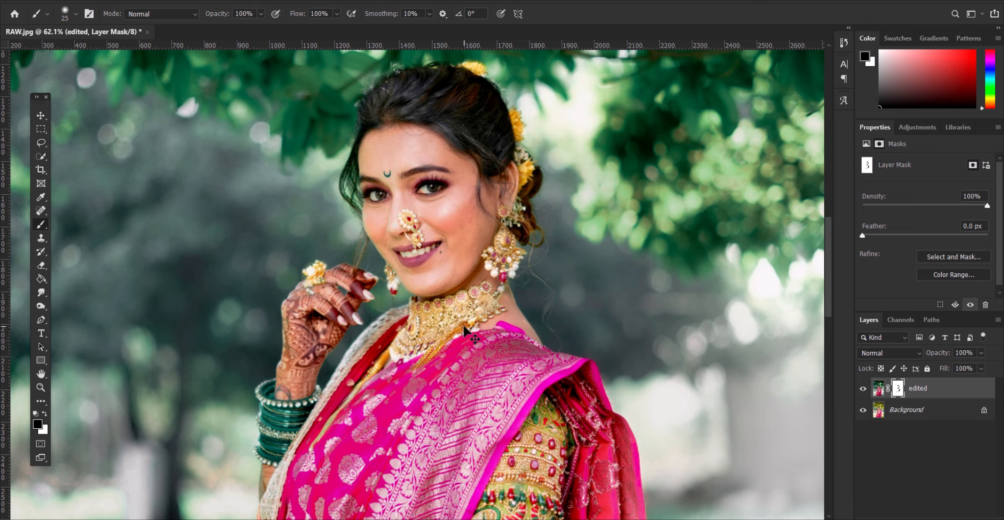
Merge the edited layer down into the Background and switch to the Move tool.
{"action": "key", "text": "ctrl+0"}
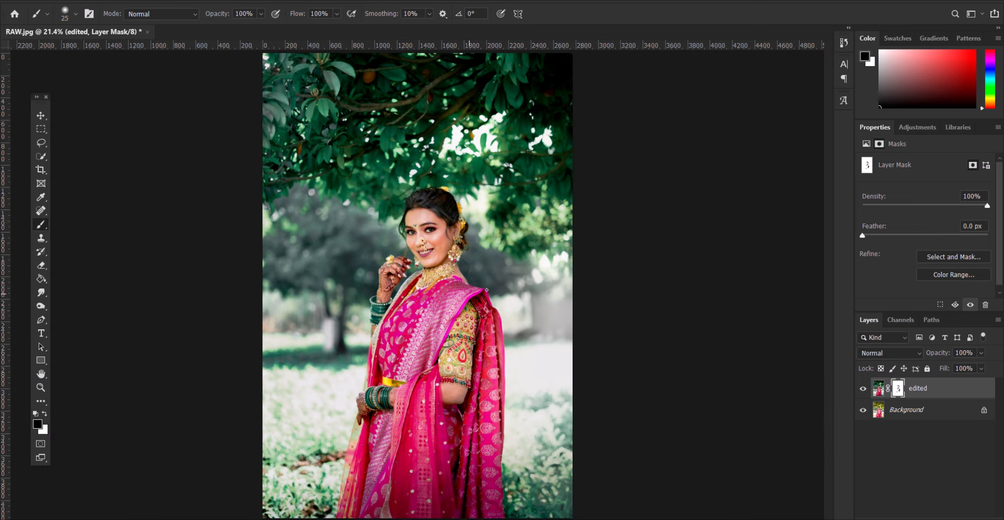
{"action": "key", "text": "ctrl+e"}
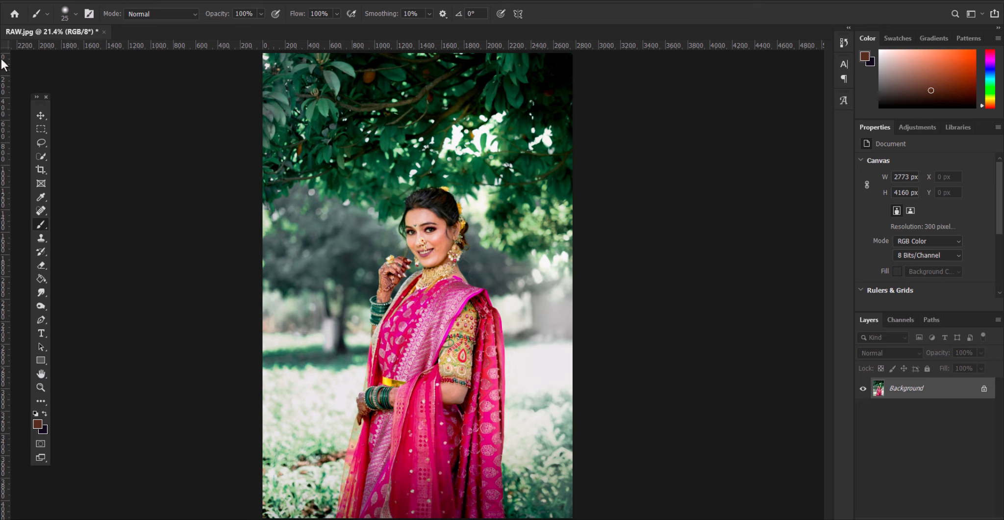
{"action": "left_click", "coordinate": [40, 116]}
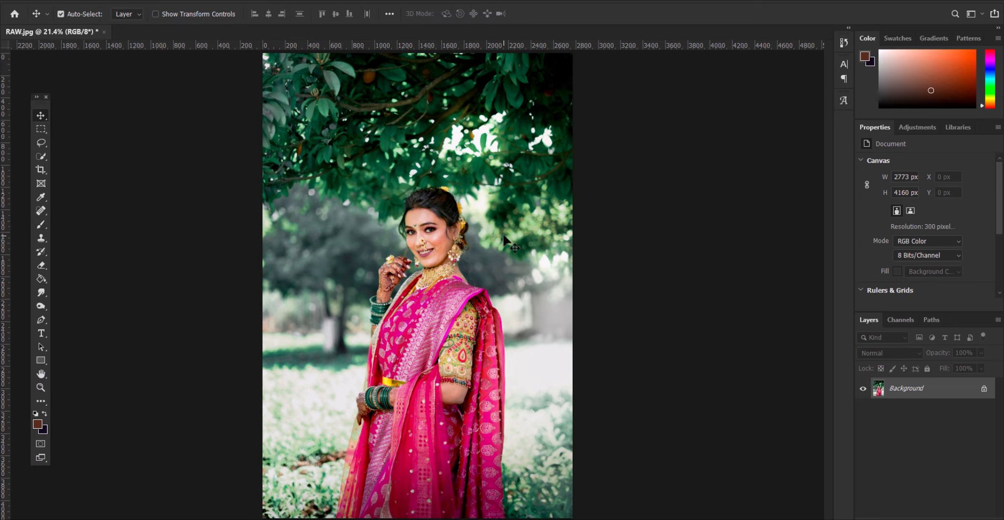
{"action": "key", "text": "ctrl+plus"}
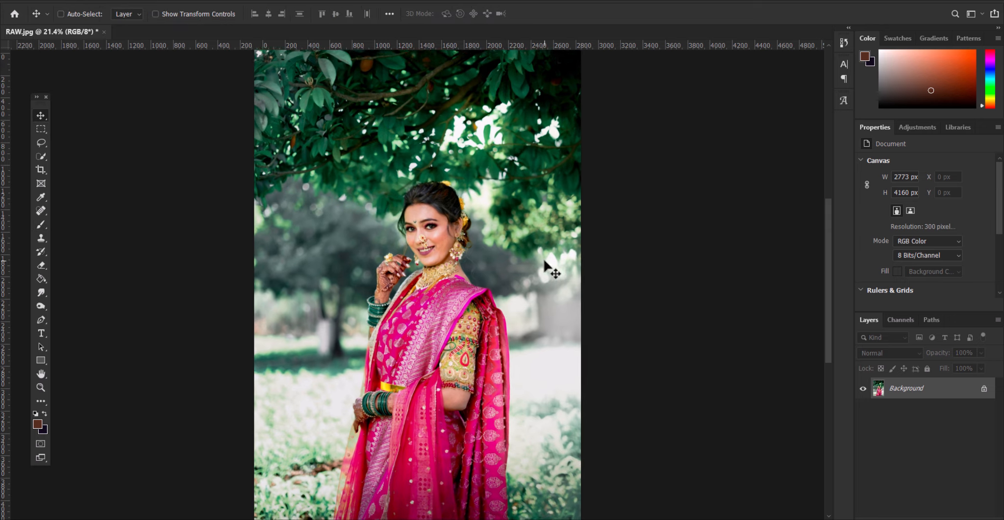
{"action": "key", "text": "ctrl+minus"}
Duplicate the Background layer and smooth the copy with the Imagenomic Portraiture filter using the Smoothing: High preset.
{"action": "key", "text": "ctrl+j"}
{"action": "key", "text": "z"}
{"action": "left_click_drag", "start_coordinate": [422, 246], "coordinate": [495, 249]}
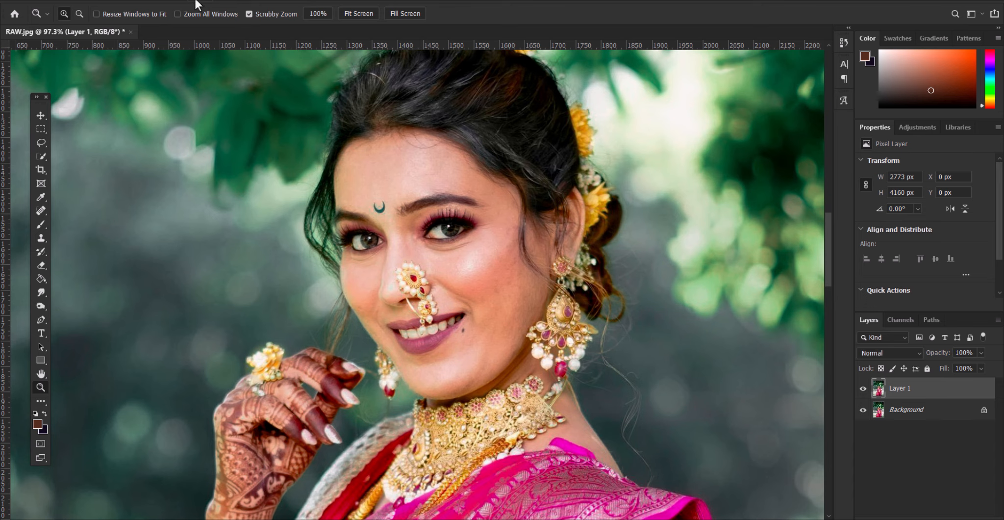
{"action": "left_click", "coordinate": [142, 3]}
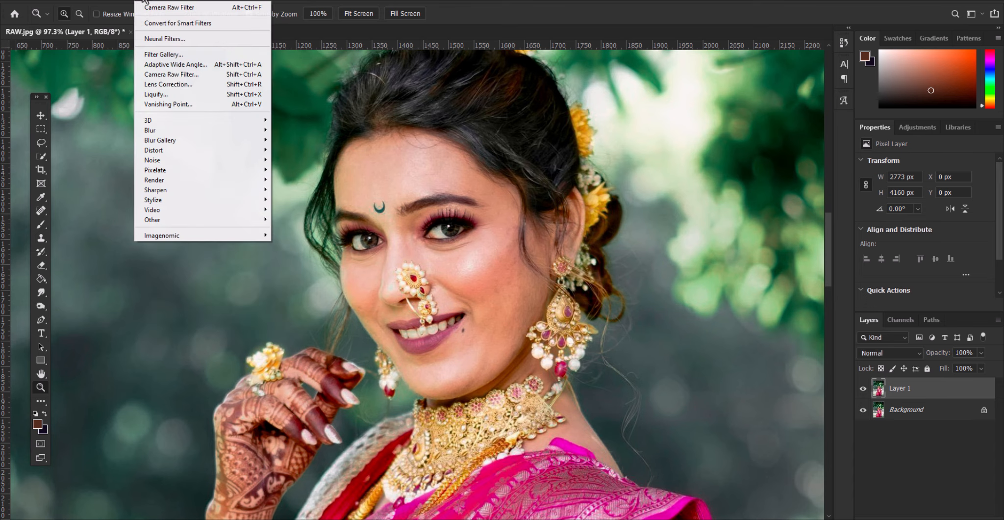
{"action": "mouse_move", "coordinate": [182, 235]}
{"action": "left_click", "coordinate": [308, 237]}
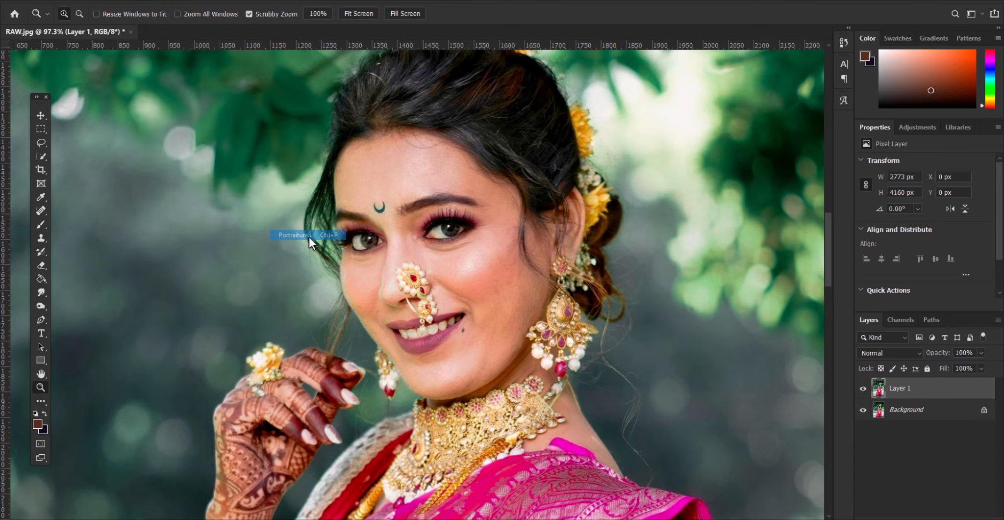
{"action": "left_click", "coordinate": [431, 236]}
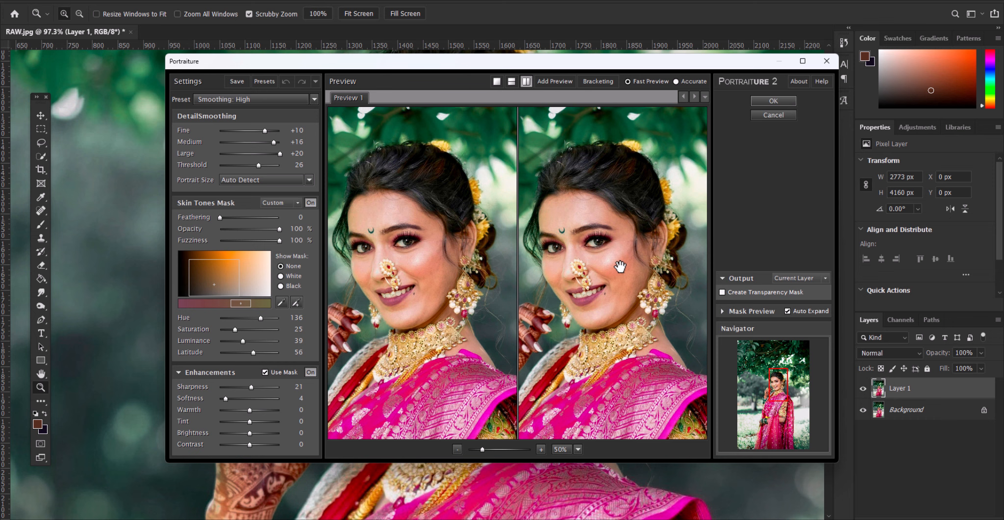
{"action": "left_click", "coordinate": [773, 101]}
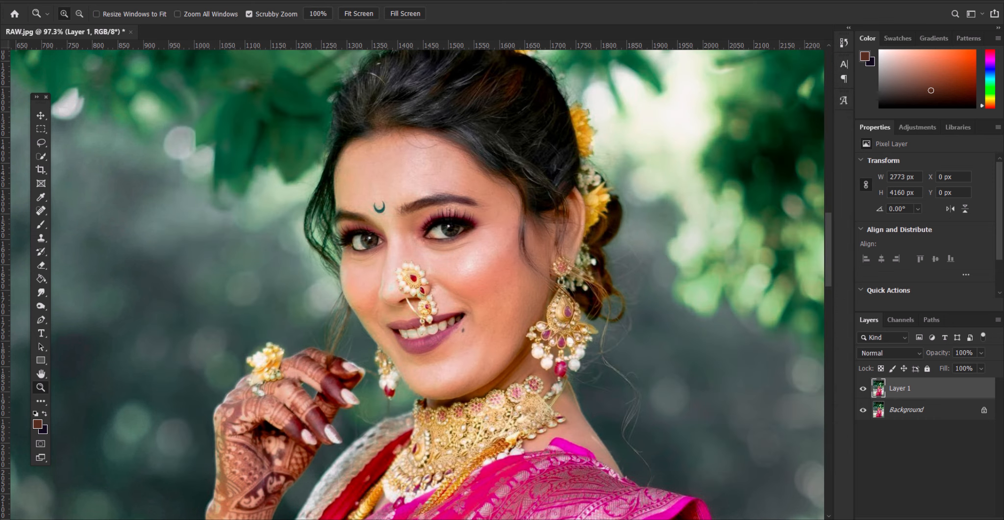
Add an inverted black mask to the smoothed layer and paint white over the facial skin with a brush reduced to 70 px or smaller.
{"action": "left_click", "coordinate": [920, 506]}
{"action": "key", "text": "ctrl+i"}
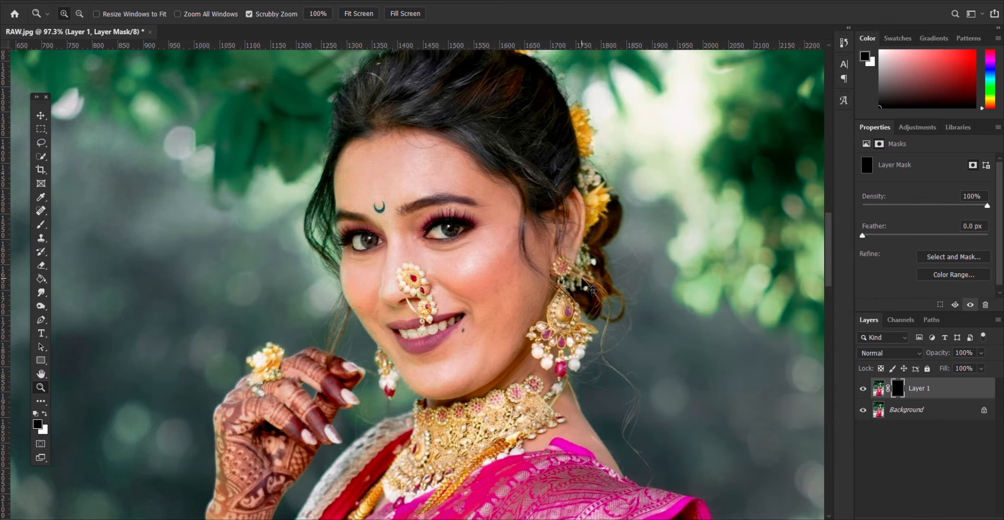
{"action": "key", "text": "b"}
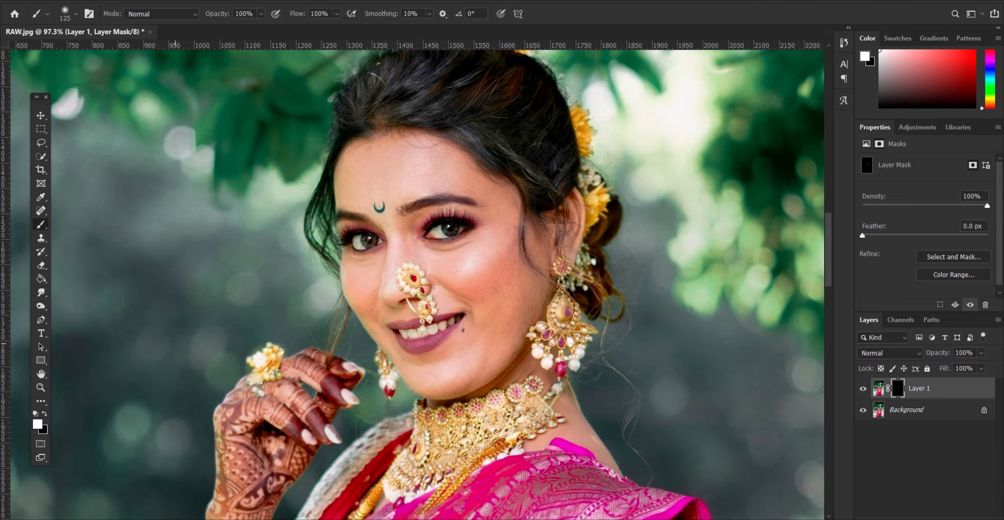
{"action": "key", "text": "x"}
{"action": "key", "text": "x"}
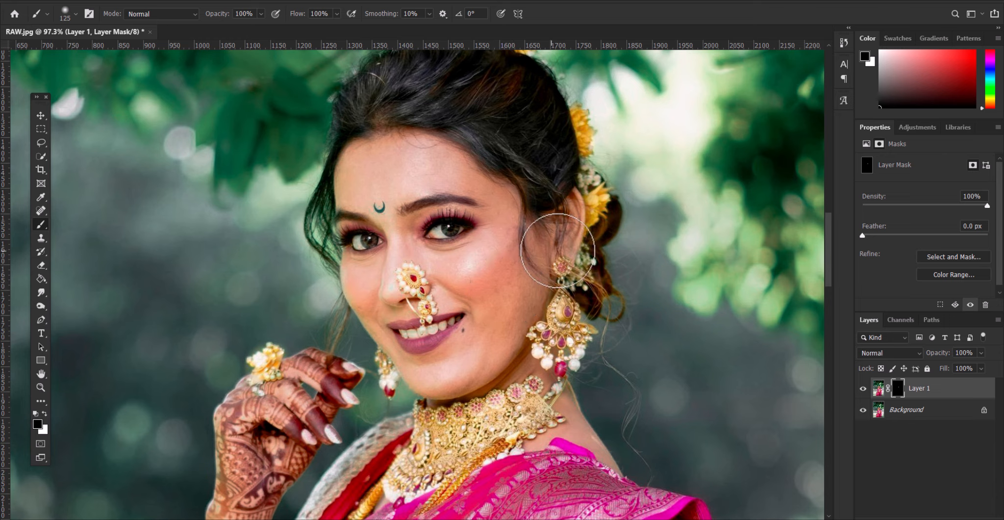
{"action": "key", "text": "x"}
{"action": "key", "text": "bracketleft"}
{"action": "key", "text": "bracketleft"}
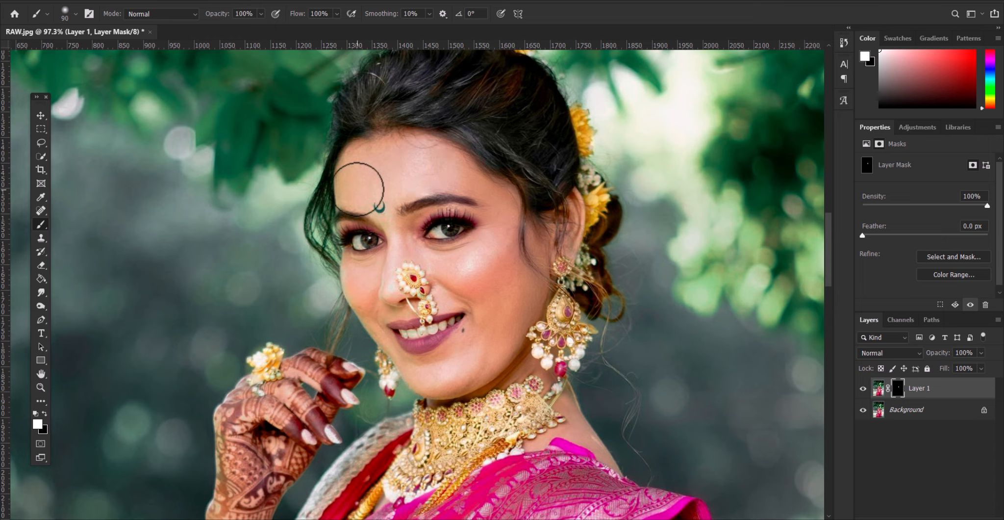
{"action": "key", "text": "bracketleft"}
{"action": "key", "text": "bracketleft"}
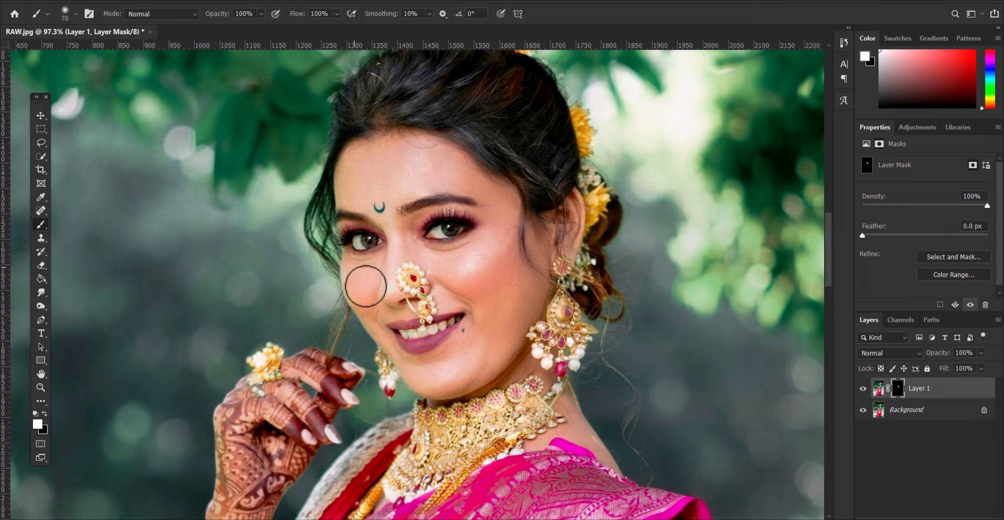
{"action": "key", "text": "bracketleft"}
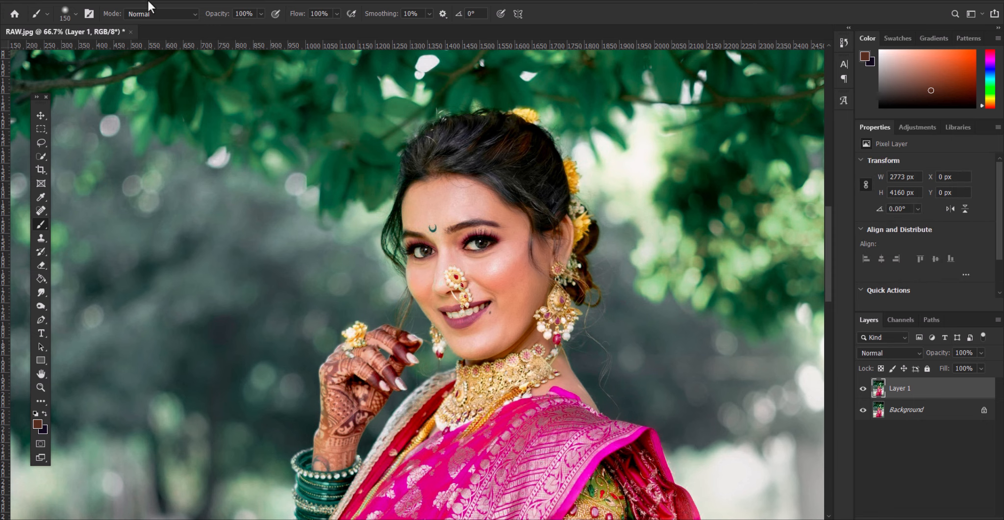
{"action": "left_click", "coordinate": [139, 2]}
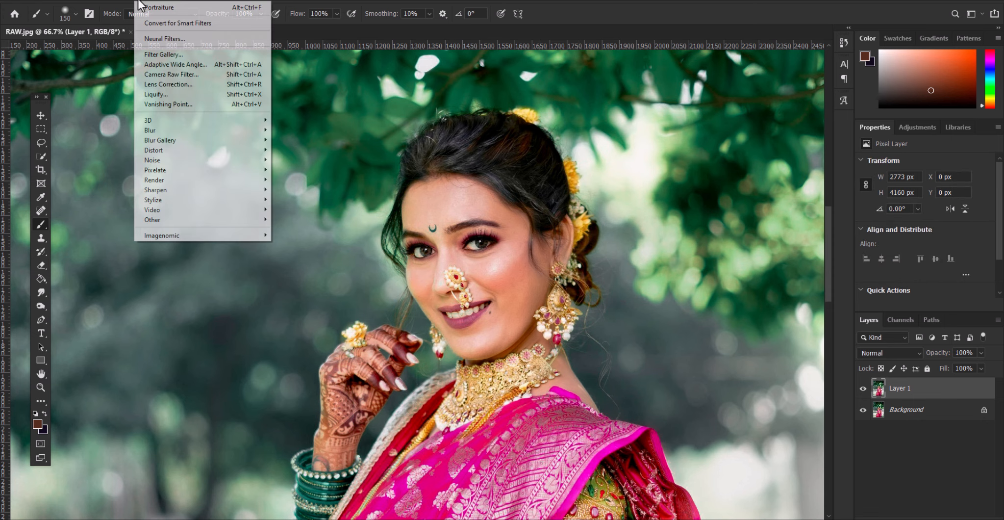
{"action": "mouse_move", "coordinate": [182, 220]}
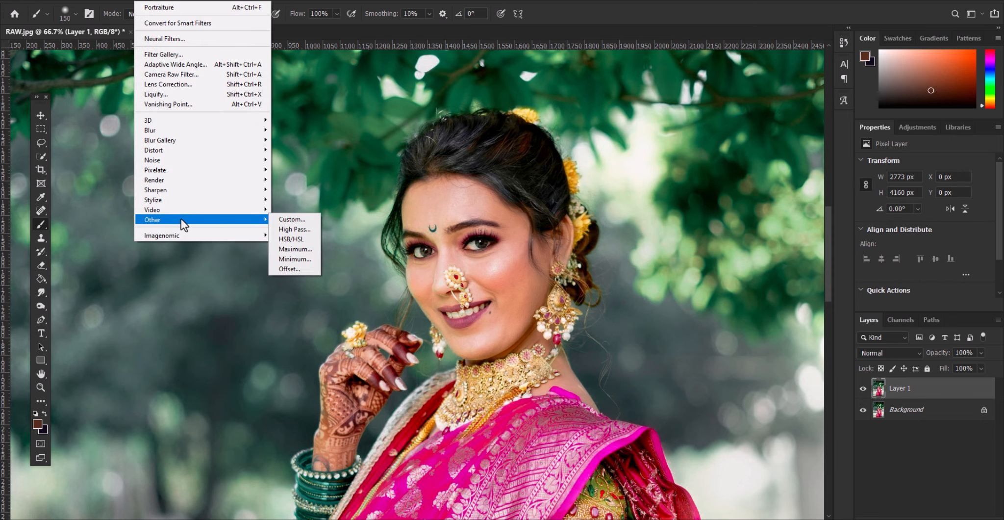
{"action": "left_click", "coordinate": [294, 228]}
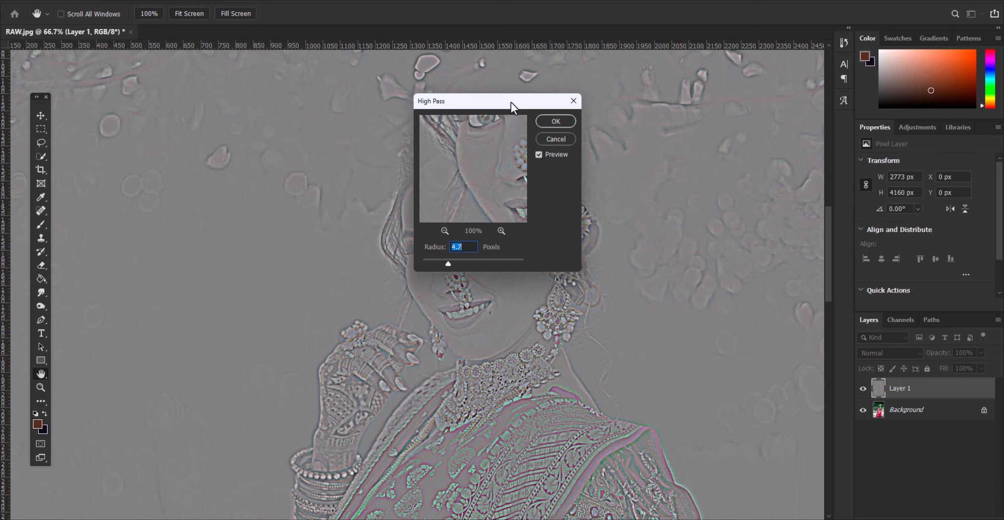
{"action": "left_click_drag", "start_coordinate": [511, 102], "coordinate": [711, 143]}
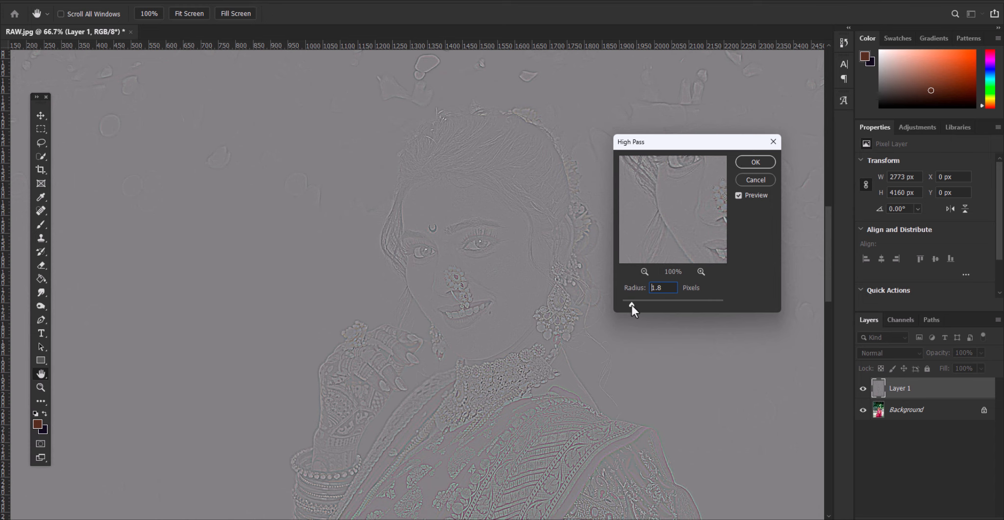
{"action": "left_click", "coordinate": [745, 179]}
{"action": "key", "text": "b"}
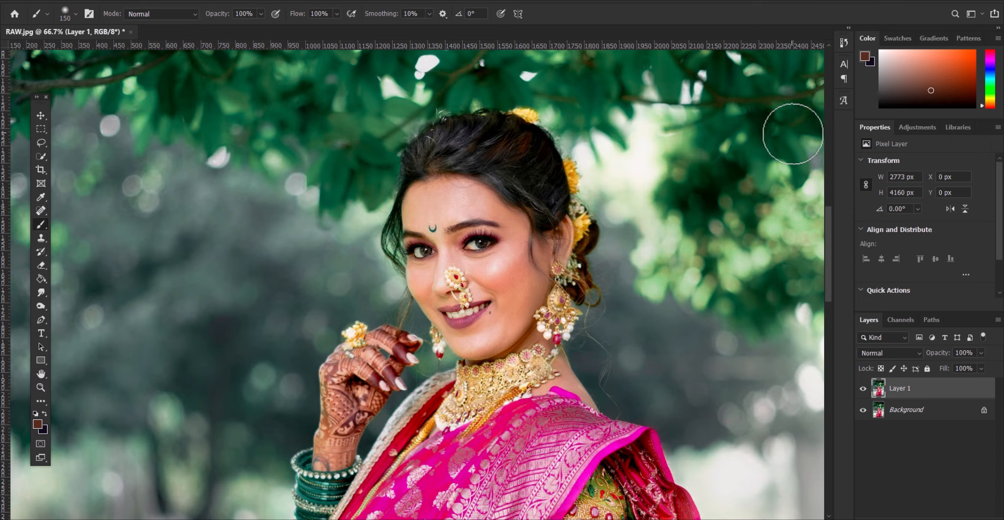
Set Layer 1's blend mode to Screen and apply the High Pass filter to it with a 1.4-pixel radius.
{"action": "left_click", "coordinate": [889, 352]}
{"action": "left_click", "coordinate": [869, 332]}
{"action": "left_click", "coordinate": [142, 1]}
{"action": "mouse_move", "coordinate": [245, 218]}
{"action": "left_click", "coordinate": [289, 230]}
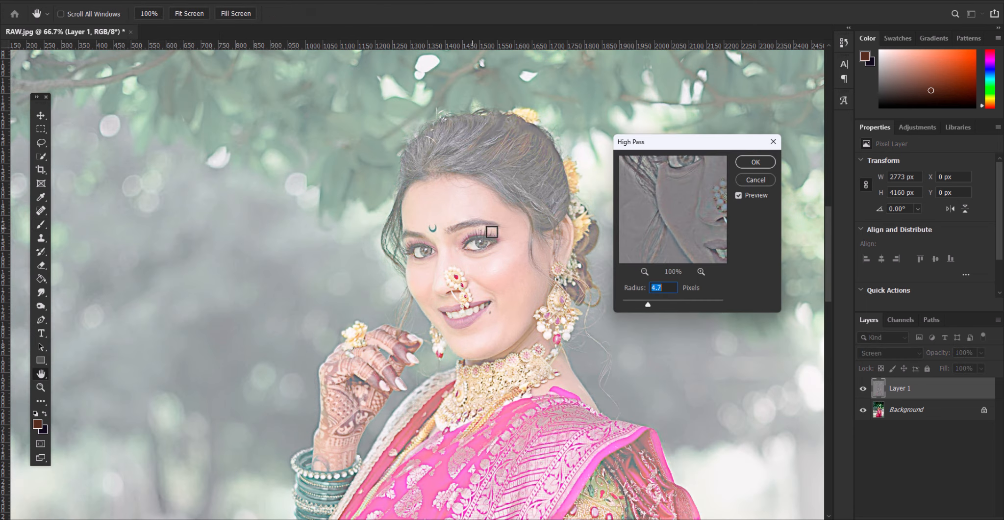
{"action": "left_click", "coordinate": [630, 304]}
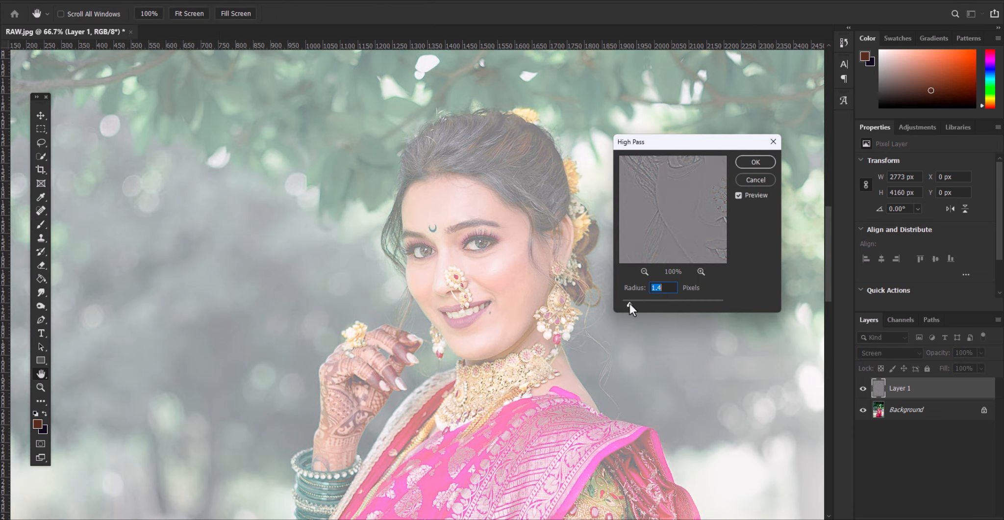
{"action": "left_click", "coordinate": [755, 162]}
Change the High Pass layer's blend mode to Hard Light and add an inverted black layer mask to it.
{"action": "left_click", "coordinate": [890, 353]}
{"action": "left_click", "coordinate": [880, 393]}
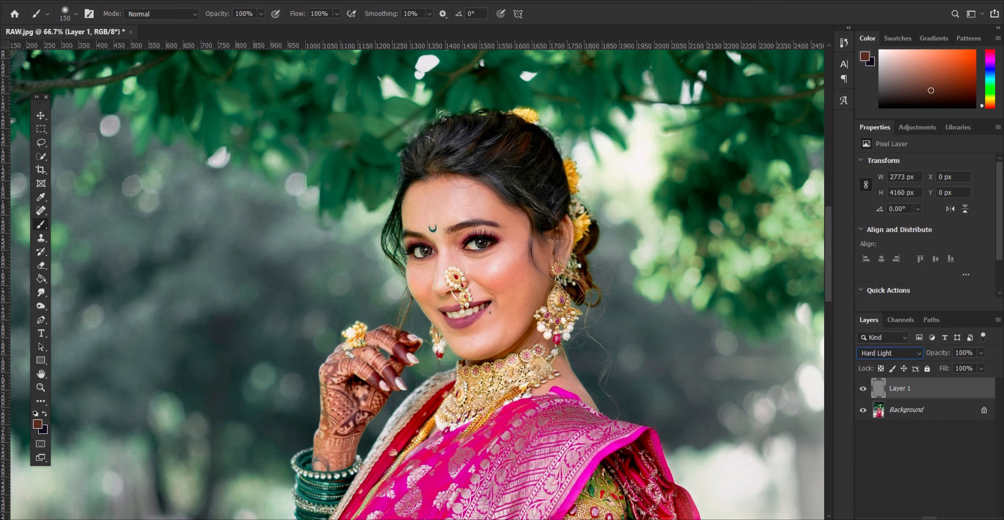
{"action": "left_click", "coordinate": [929, 518]}
{"action": "key", "text": "ctrl+i"}
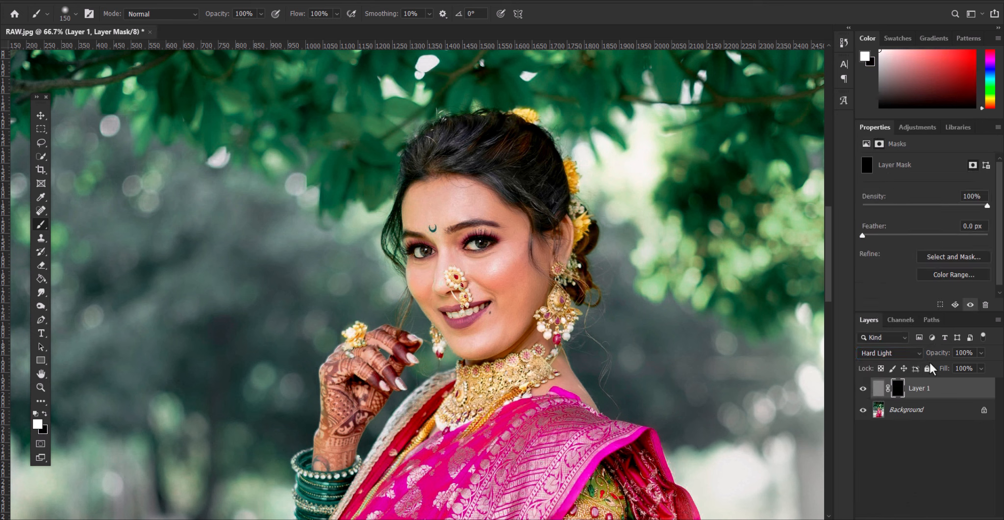
Paint white on the mask over both eyes to reveal the sharpening, reducing the brush to 100 px.
{"action": "key", "text": "ctrl+plus"}
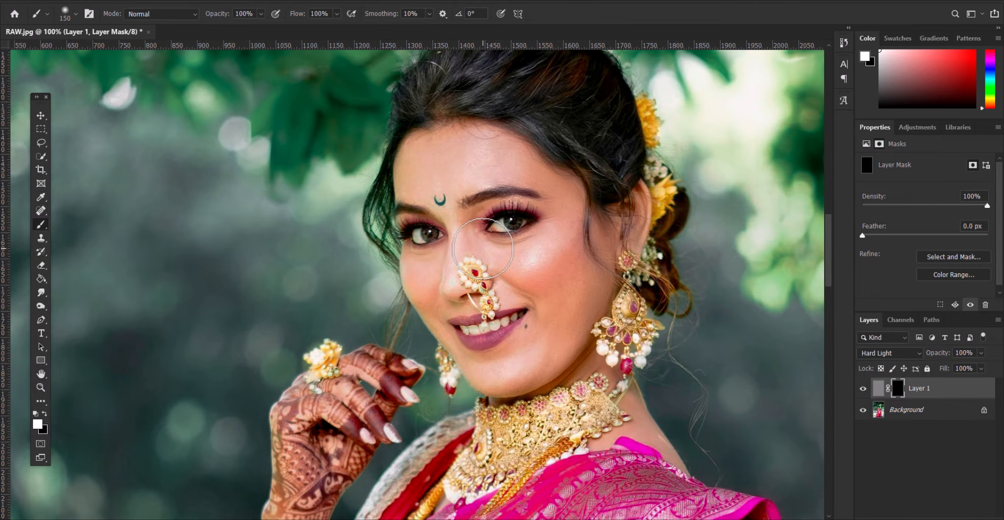
{"action": "left_click", "coordinate": [512, 219]}
{"action": "key", "text": "bracketleft"}
{"action": "key", "text": "bracketleft"}
{"action": "left_click", "coordinate": [423, 230]}
Examine the retouched portrait from the face and jewelry down to the full figure.
{"action": "left_click_drag", "start_coordinate": [574, 118], "coordinate": [589, 191]}
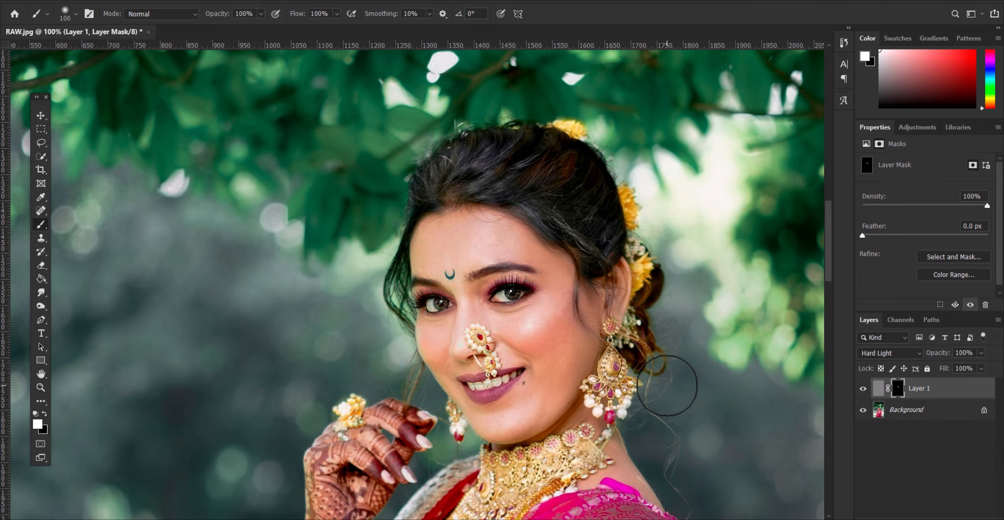
{"action": "key", "text": "ctrl+minus"}
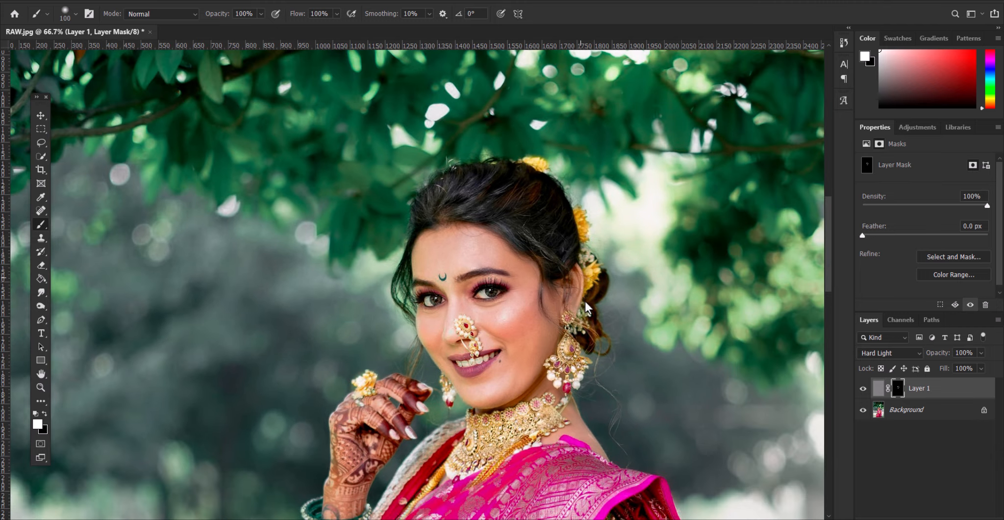
{"action": "left_click_drag", "start_coordinate": [548, 452], "coordinate": [513, 240]}
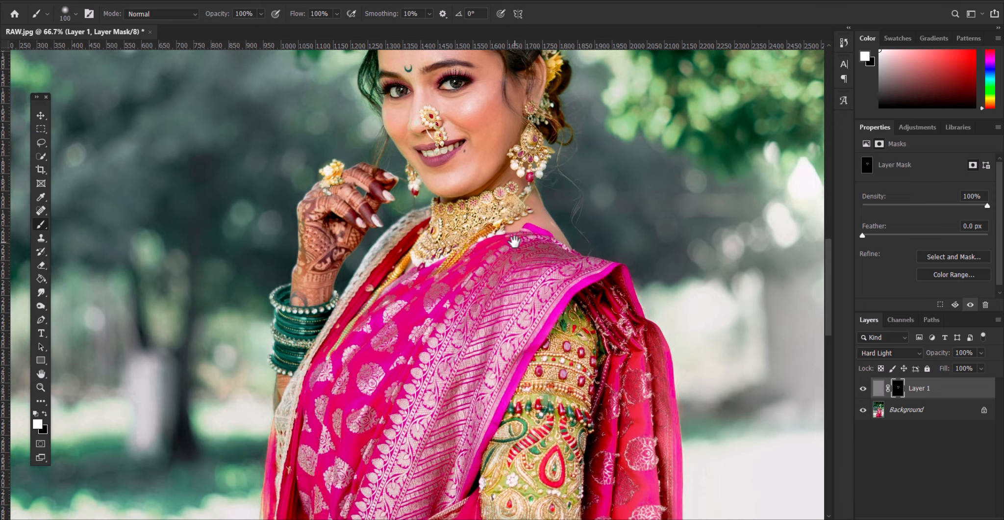
{"action": "key", "text": "ctrl+minus"}
{"action": "key", "text": "ctrl+minus"}
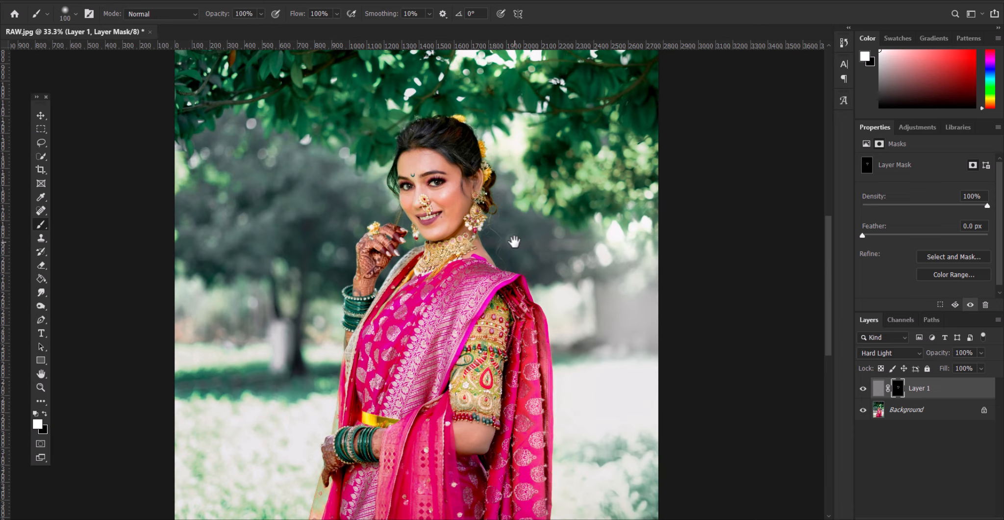
{"action": "key", "text": "ctrl+minus"}
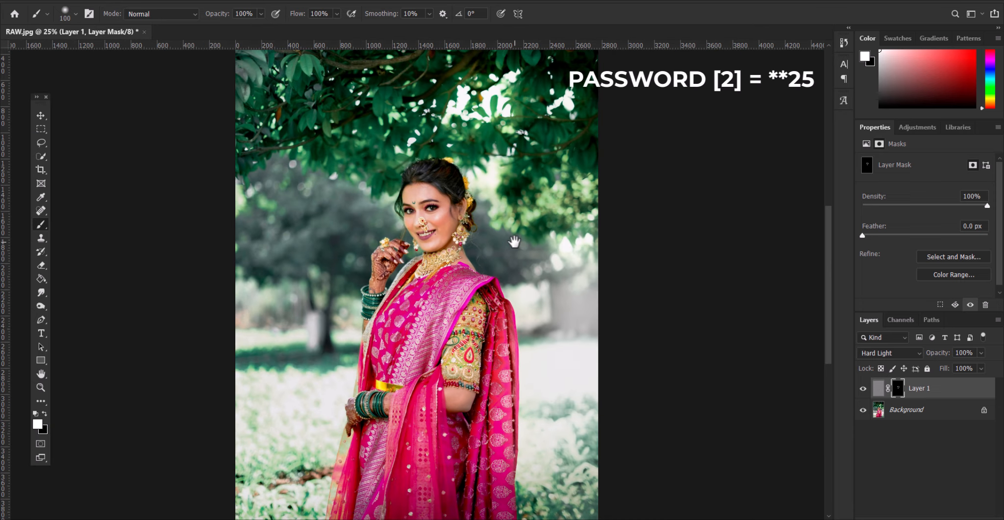